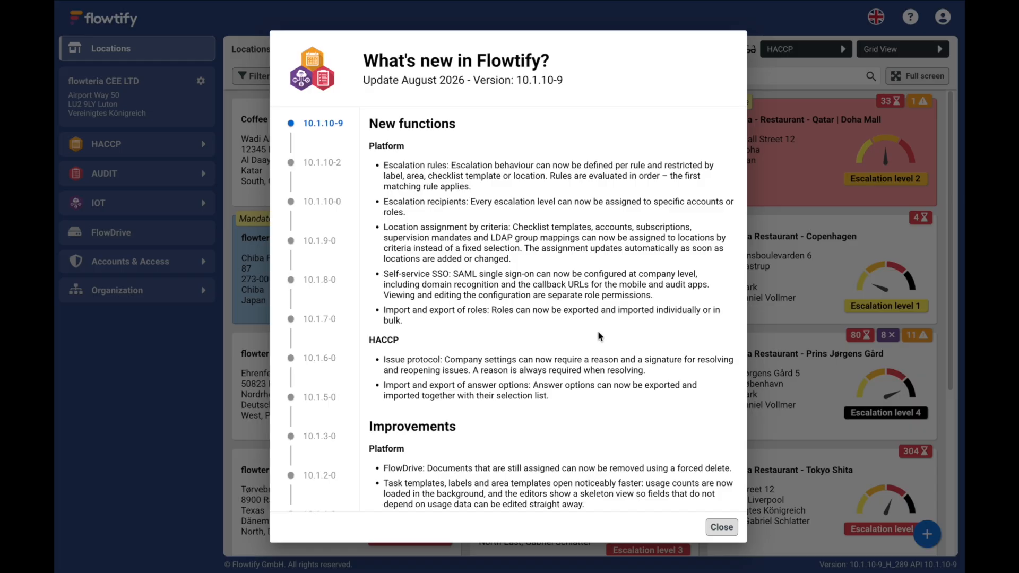
Step: Read through the release notes for version 10.1.10-9 and close them
scroll(599, 336, down, 4)
scroll(599, 336, down, 4)
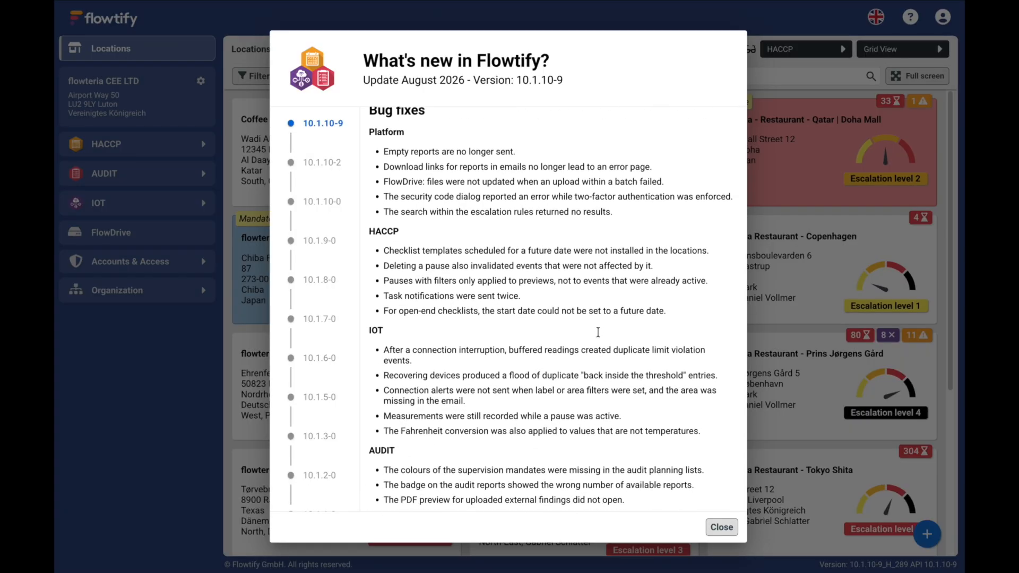
scroll(598, 334, down, 1)
click(722, 527)
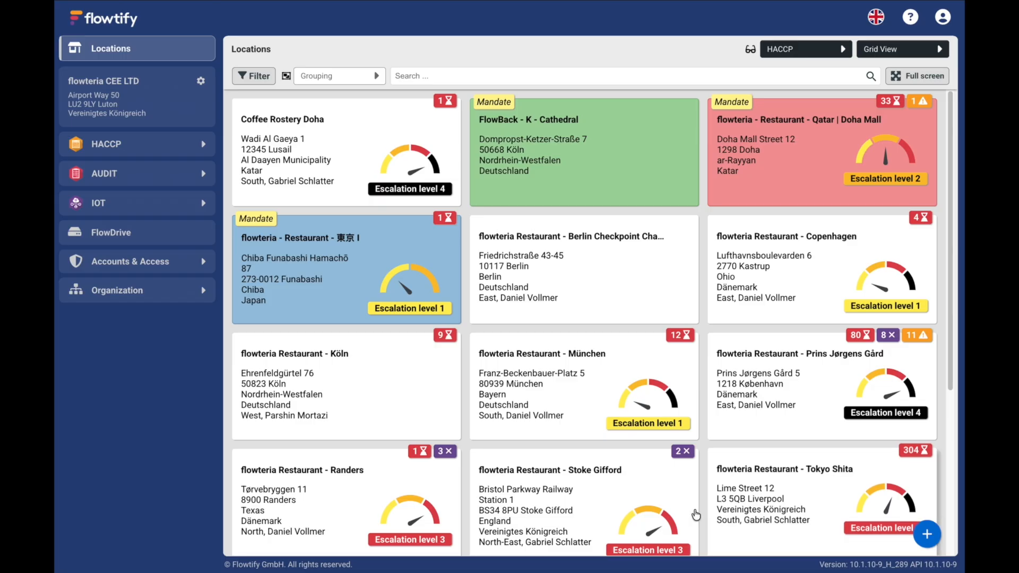
Step: Open the HACCP escalation management and review the rules for expired tasks
click(205, 146)
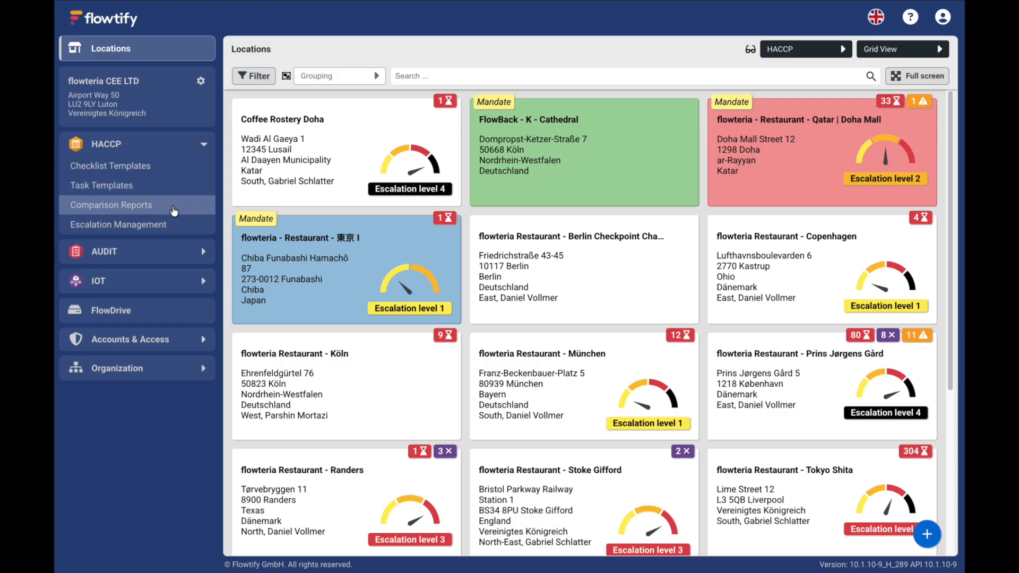
click(162, 225)
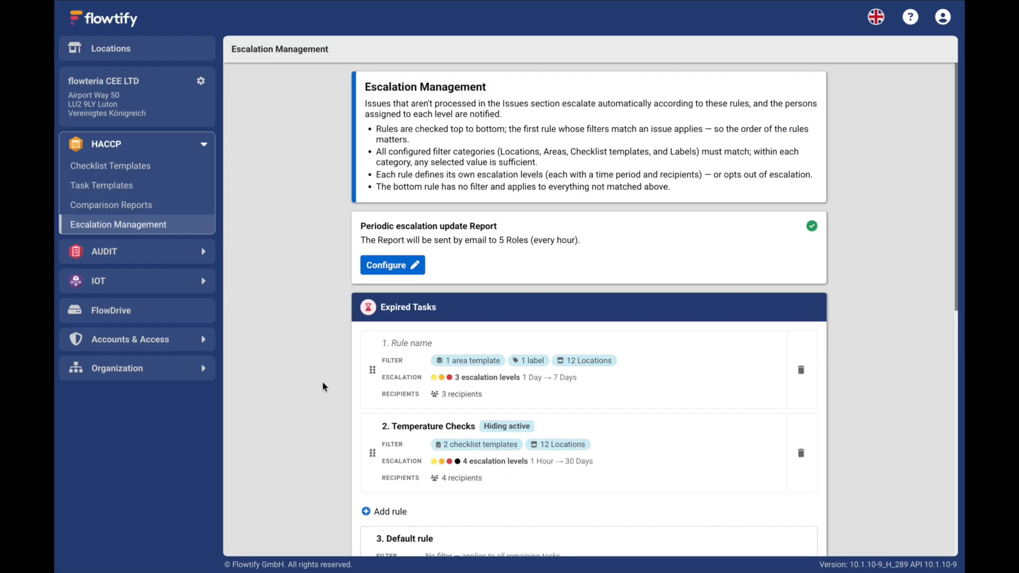
scroll(323, 387, down, 2)
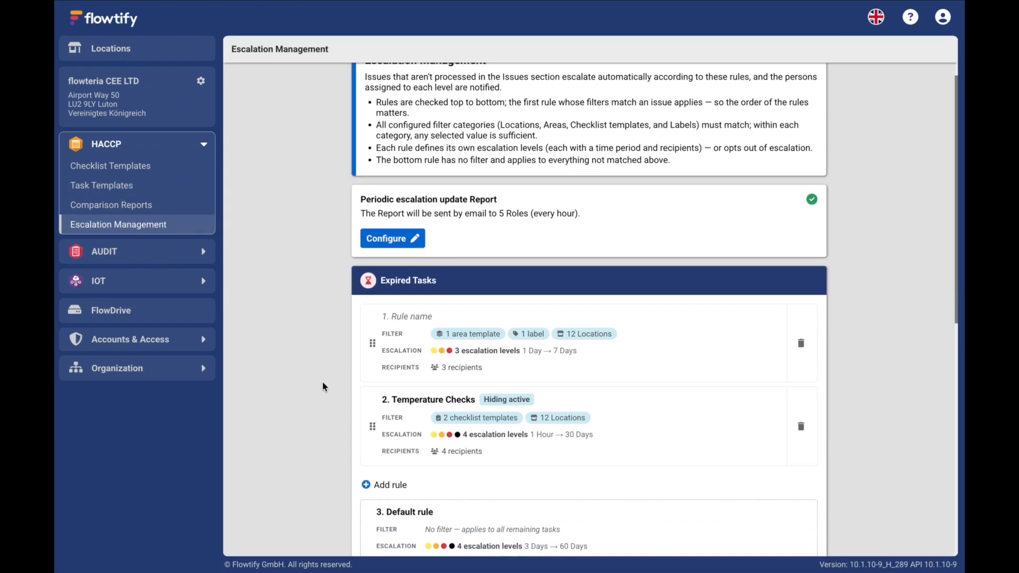
scroll(323, 381, down, 1)
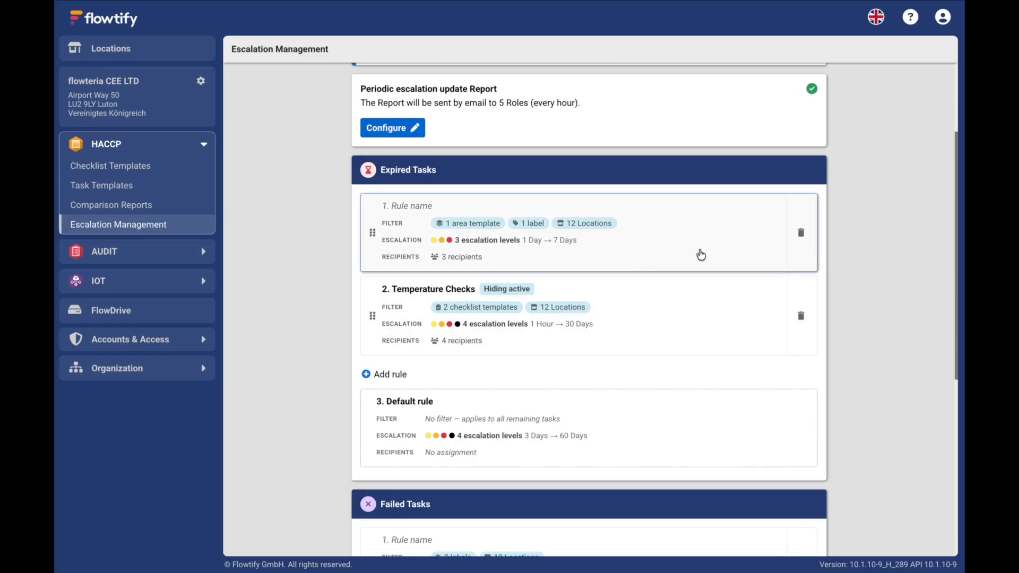
Step: Open the Temperature Checks rule for editing and try the option for all current and future locations in its location selection
click(700, 255)
click(428, 206)
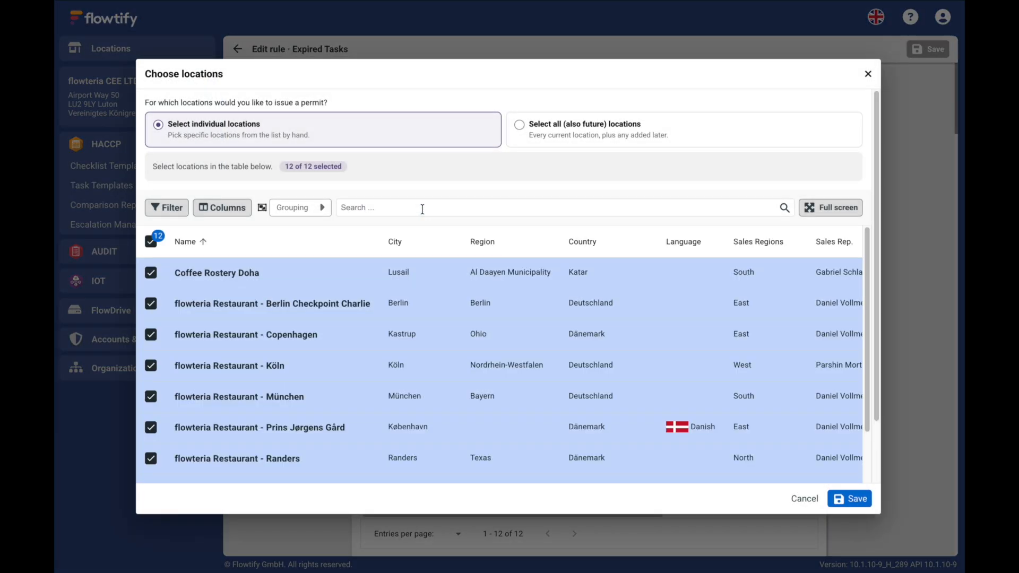
click(520, 125)
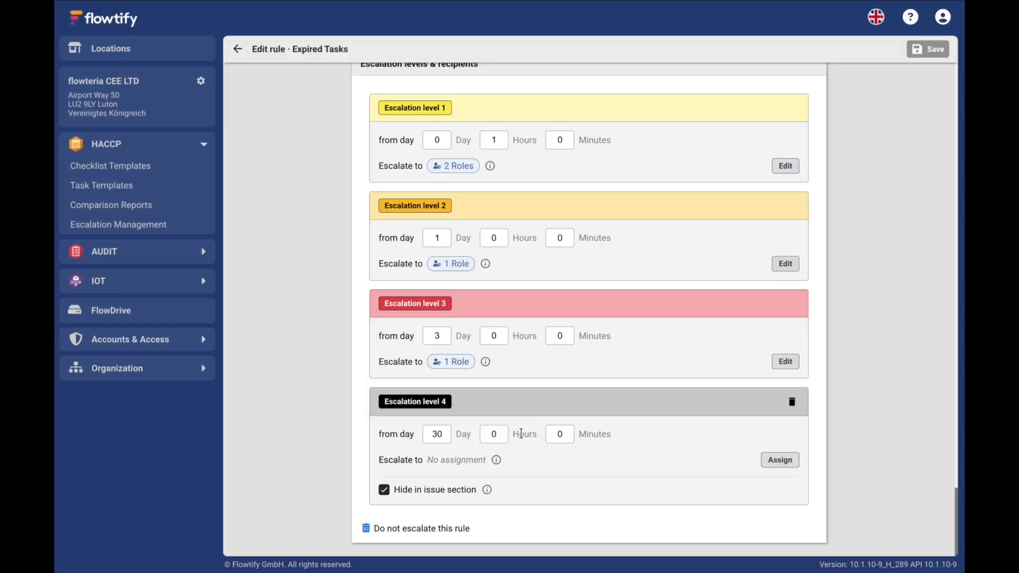
Step: Review the roles notified at escalation levels 1 and 2 of the rule and save both assignments
scroll(558, 389, up, 1)
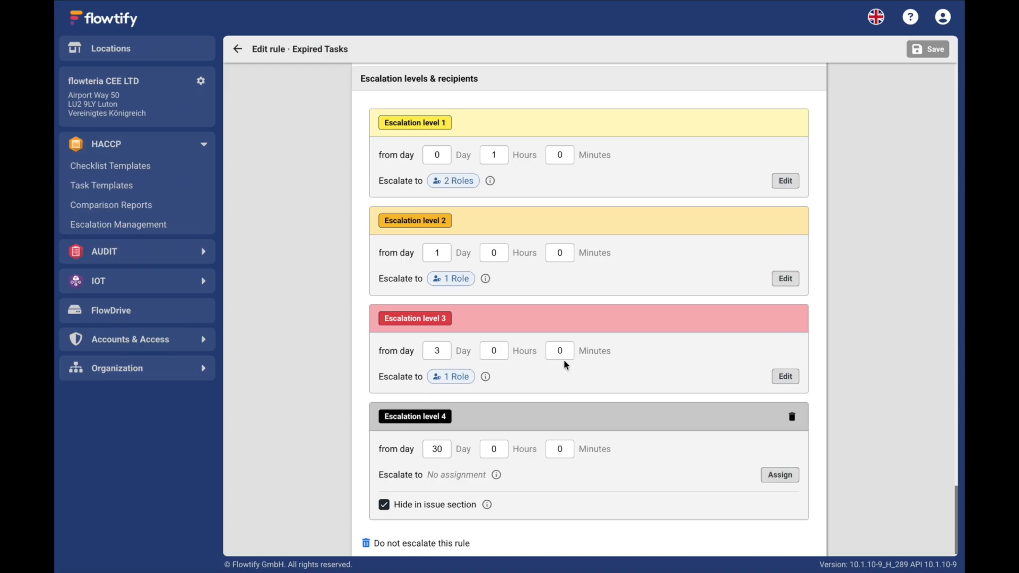
click(784, 182)
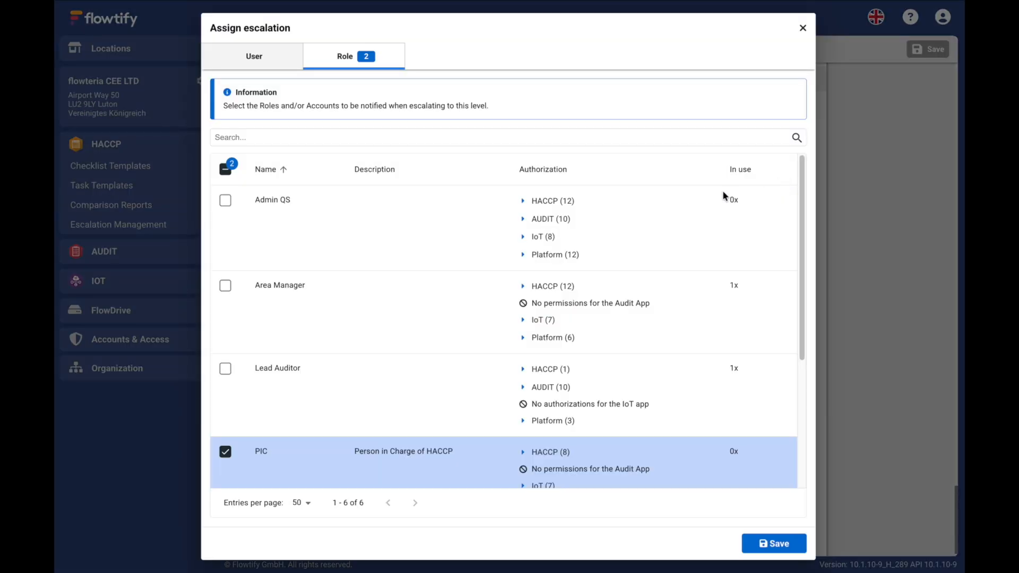
click(776, 544)
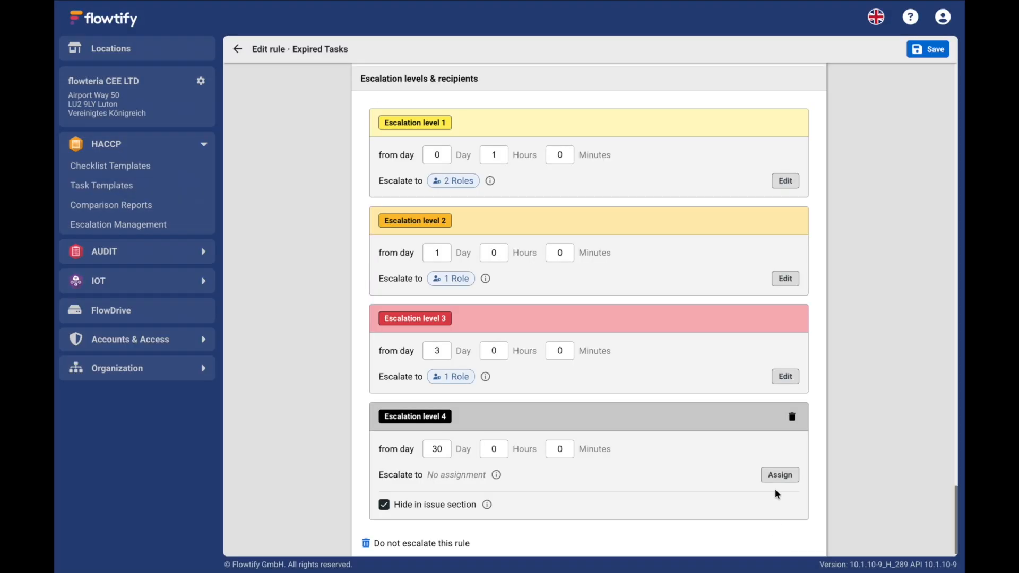
click(794, 280)
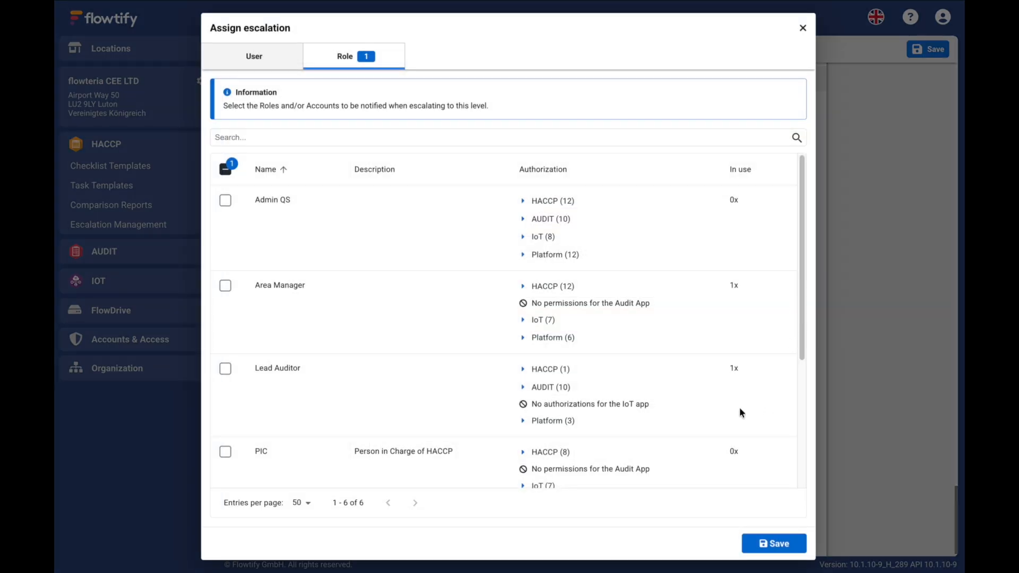
scroll(740, 407, down, 4)
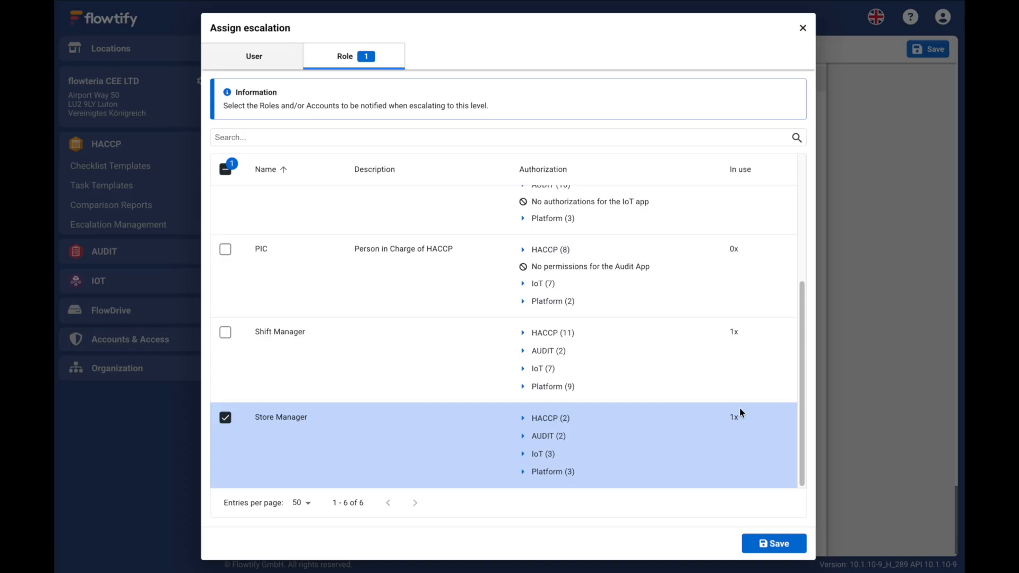
click(772, 543)
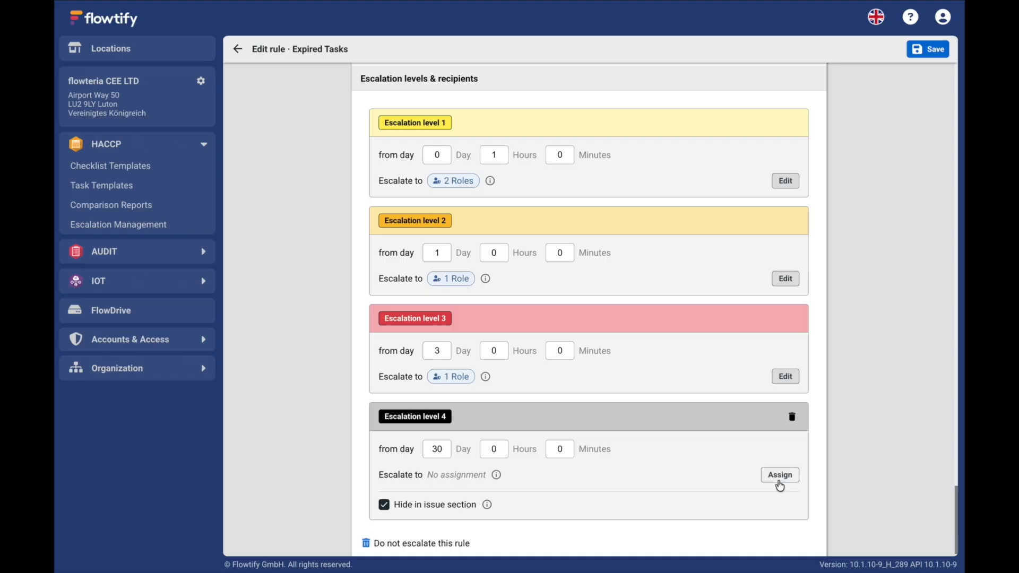
Step: Keep the Area Manager role as recipient of escalation level 3 and save the rule
click(785, 377)
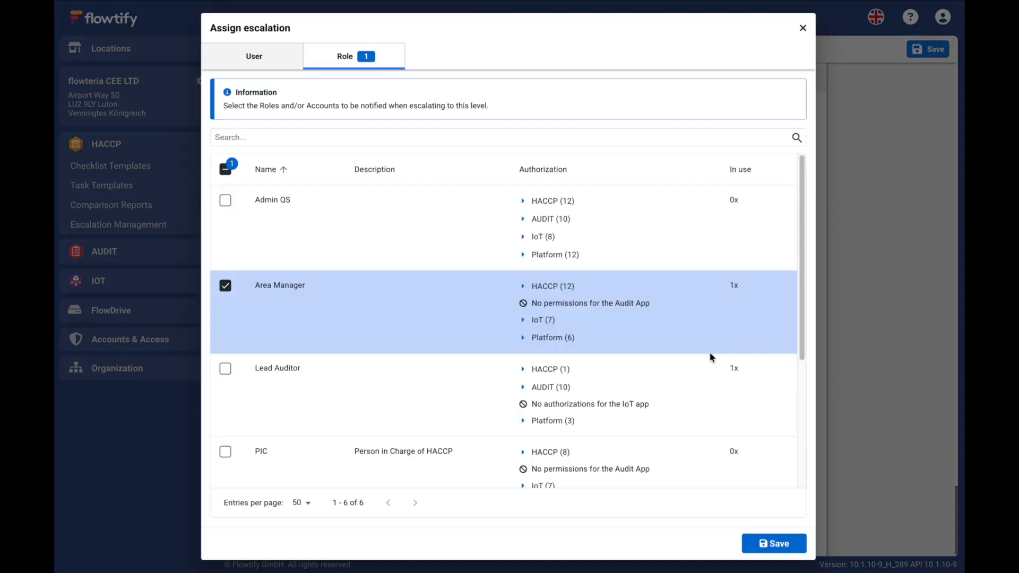
click(775, 542)
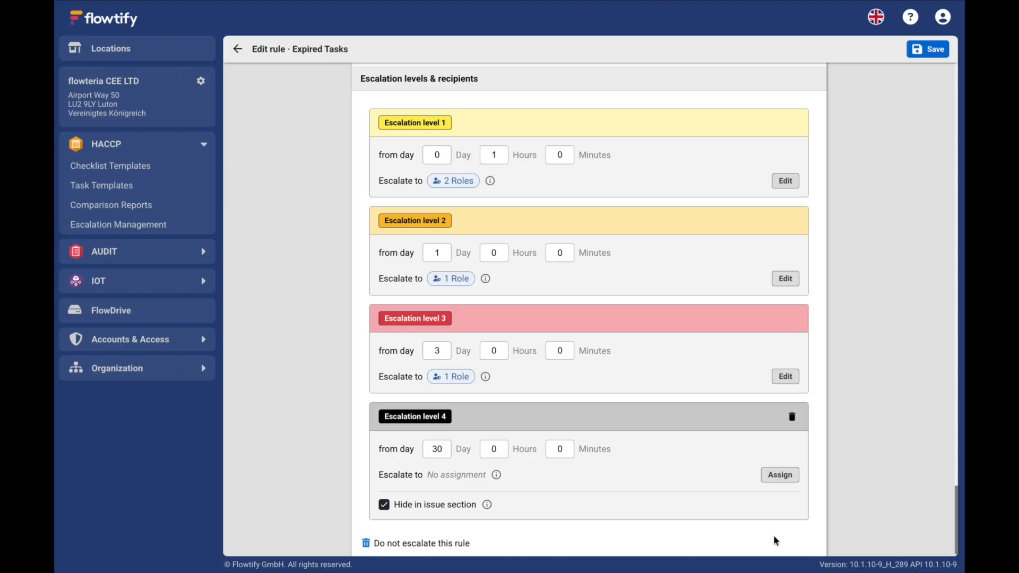
click(928, 49)
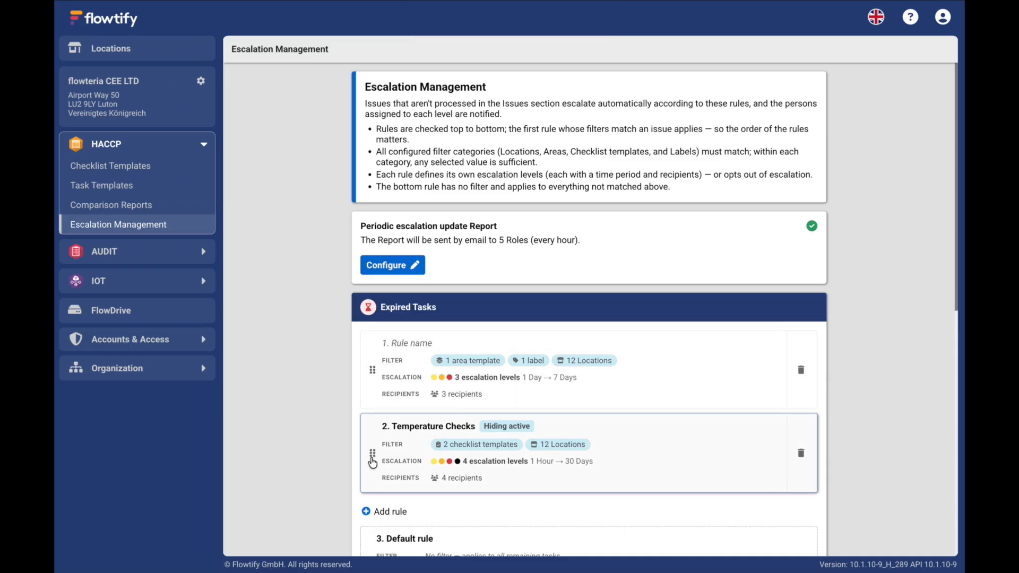
Step: Move the Temperature Checks rule to first place among the expired task rules and review the new order
drag(373, 454, 387, 367)
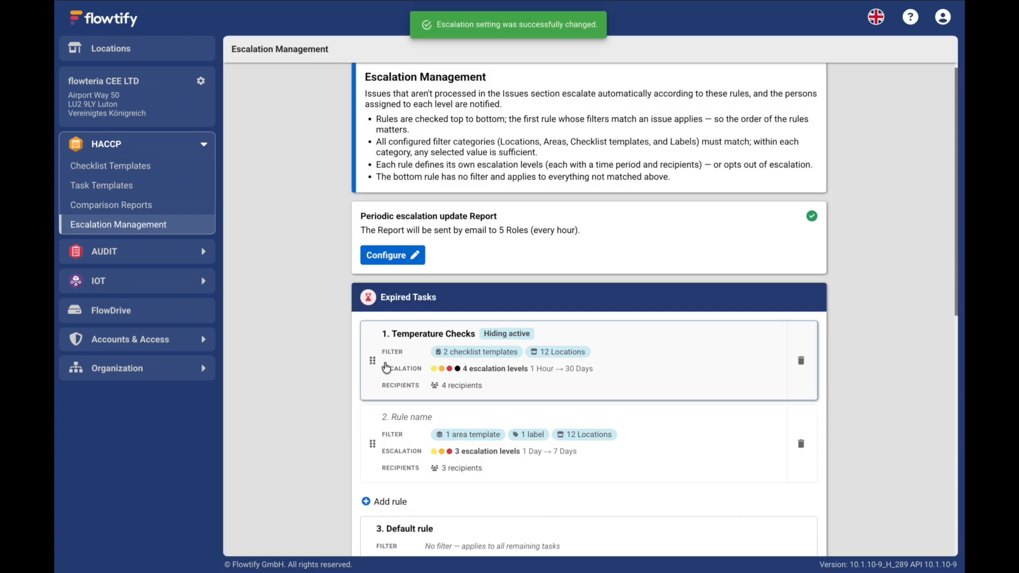
scroll(387, 367, down, 3)
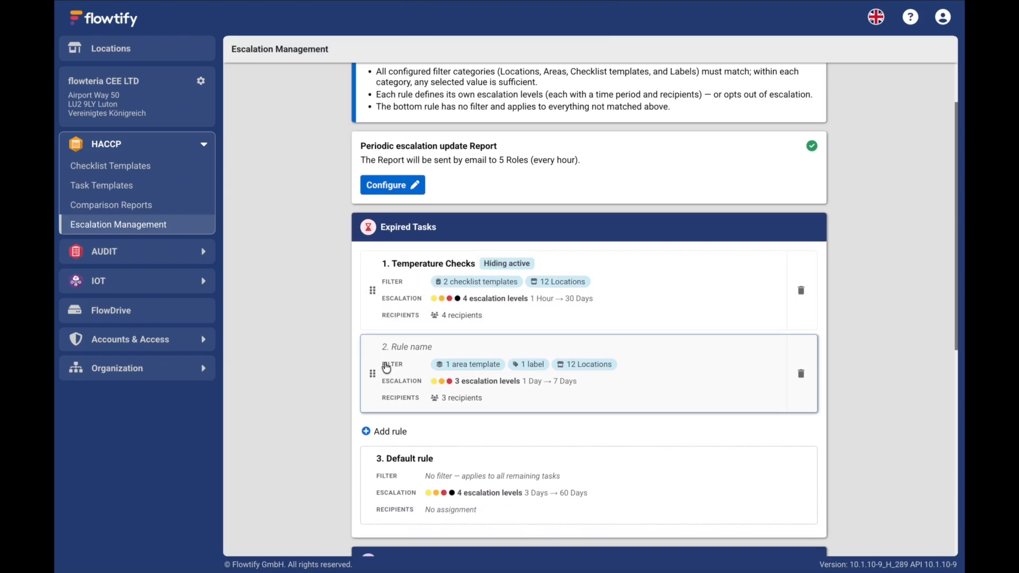
scroll(387, 368, down, 2)
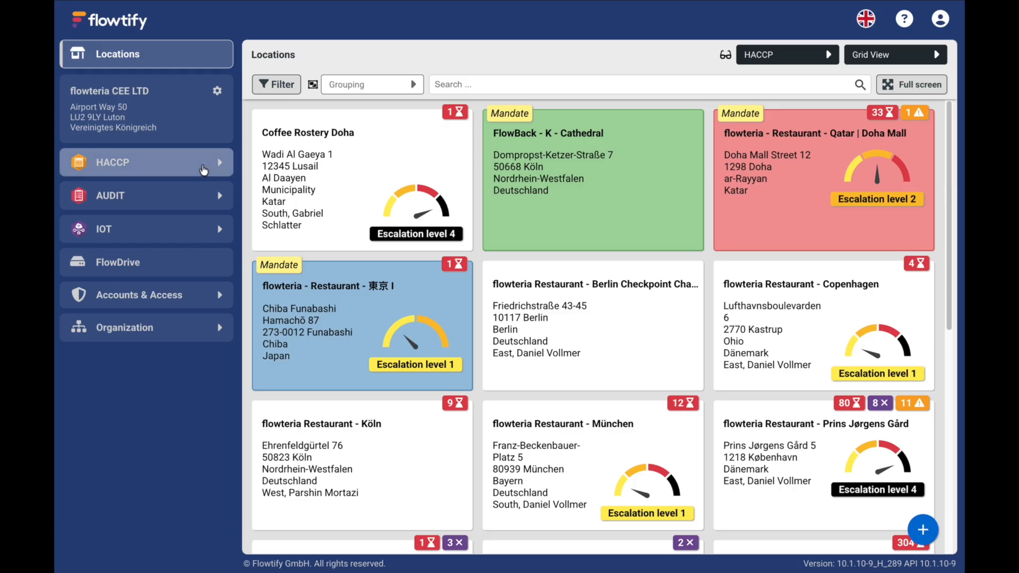
Step: In the HACCP checklist templates, select Work Safety Check | Annual, Market Management | General Sales Control | Quarterly and Women's changing room | Check | Quarterly
click(205, 169)
click(138, 186)
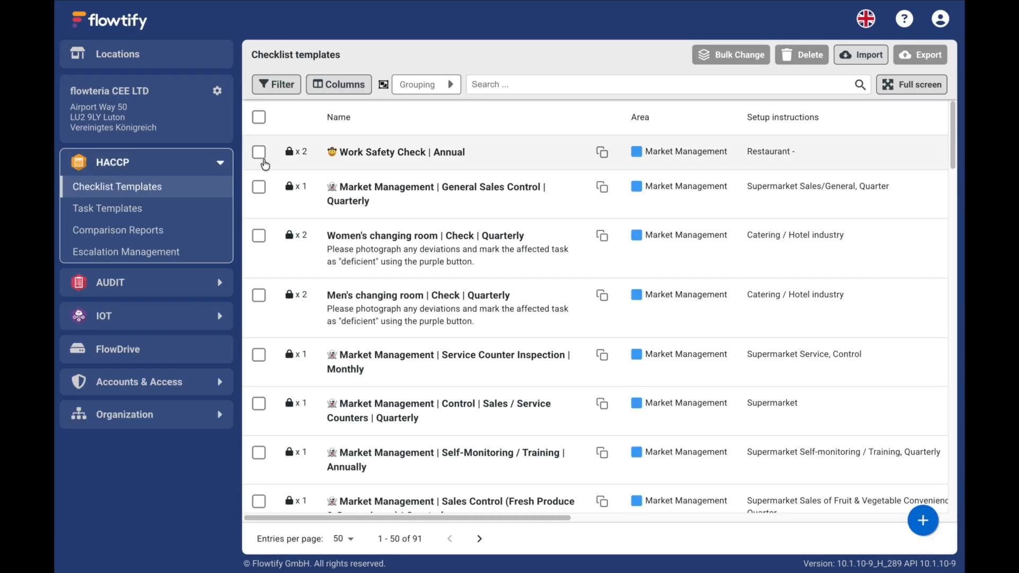
click(259, 154)
click(259, 187)
click(259, 235)
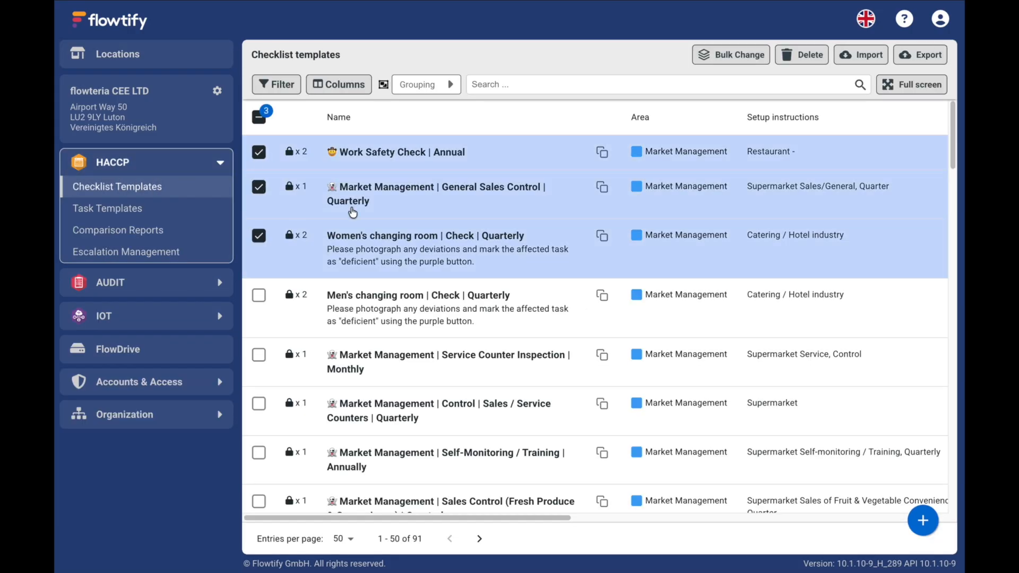
Step: Start a bulk change for the selected templates with the operation Publish to locations - Install automatically
click(725, 64)
click(423, 109)
click(904, 534)
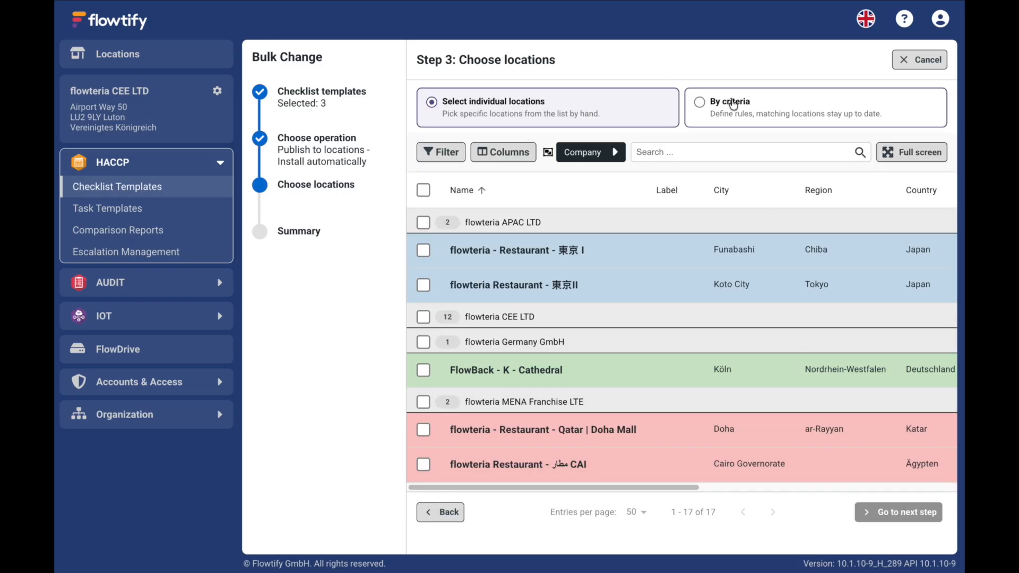
Step: Assign the locations by criteria and add a rule on the Region field with the operator Is one of
click(710, 112)
click(887, 179)
click(428, 278)
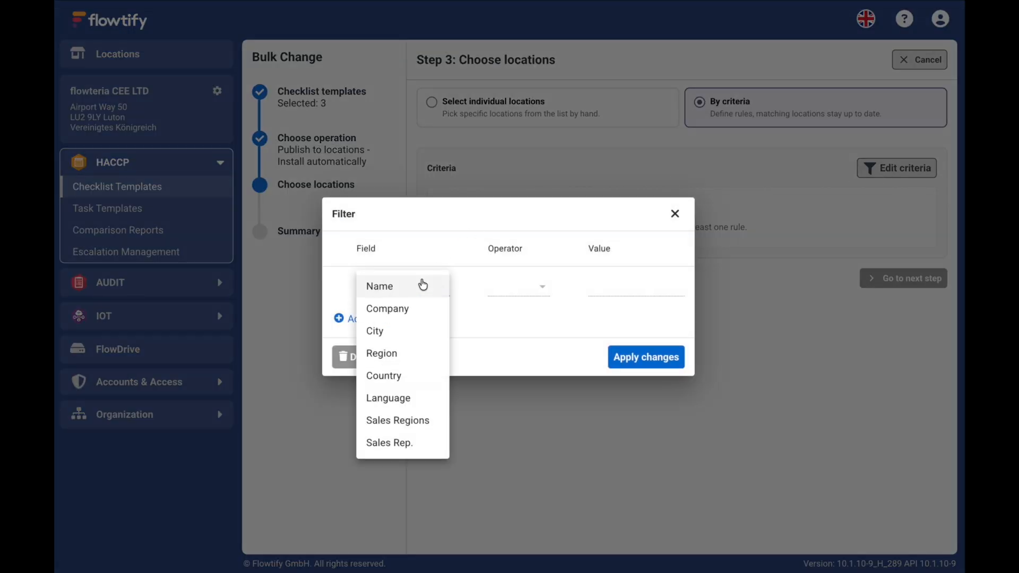
click(401, 354)
click(545, 288)
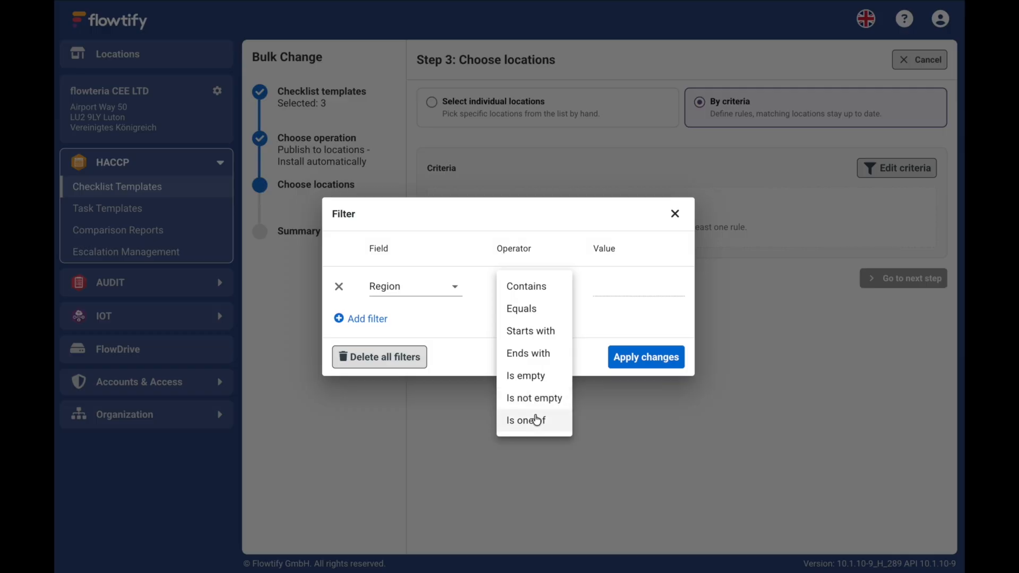
click(538, 416)
Step: Set the rule's regions to Chiba, Tokyo and Nara, apply the criteria and submit the bulk change
click(654, 291)
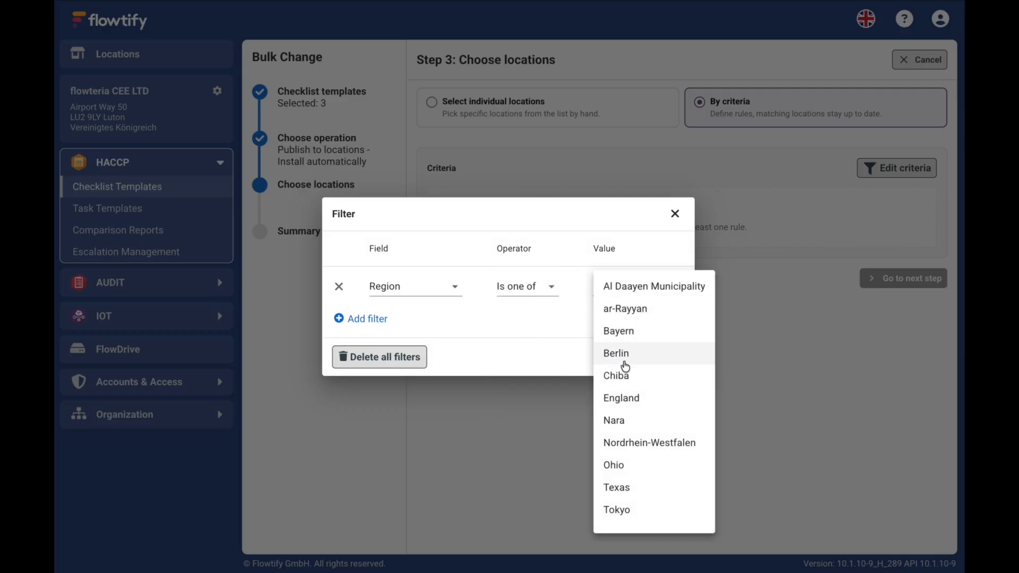
click(618, 376)
click(627, 419)
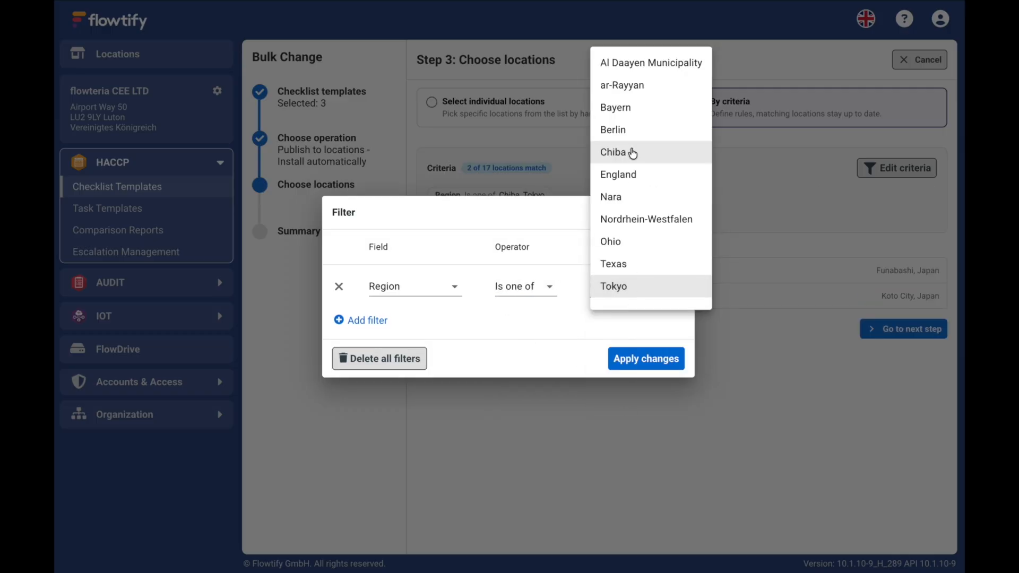
click(616, 198)
click(644, 361)
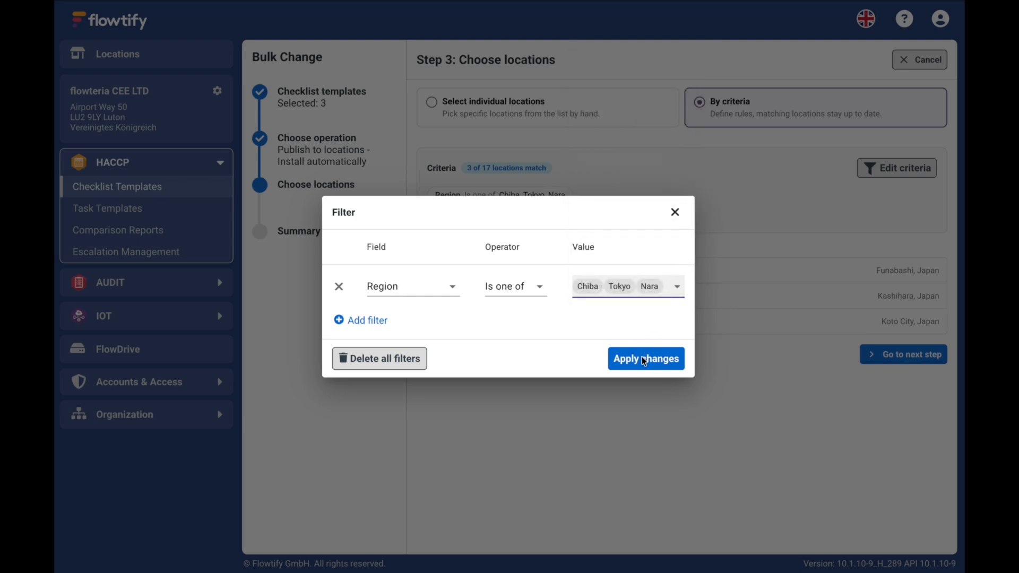
click(644, 361)
click(896, 366)
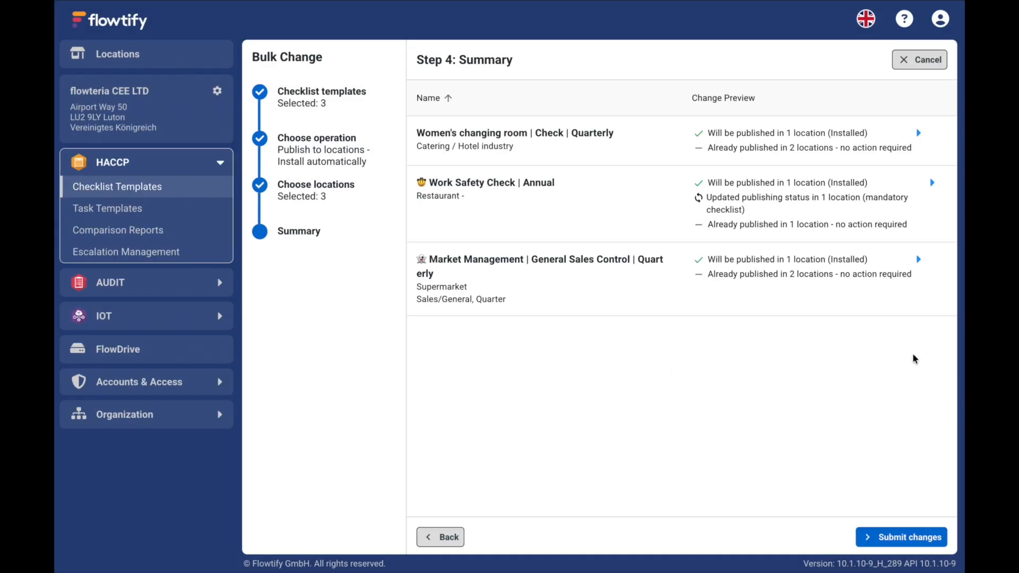
click(890, 531)
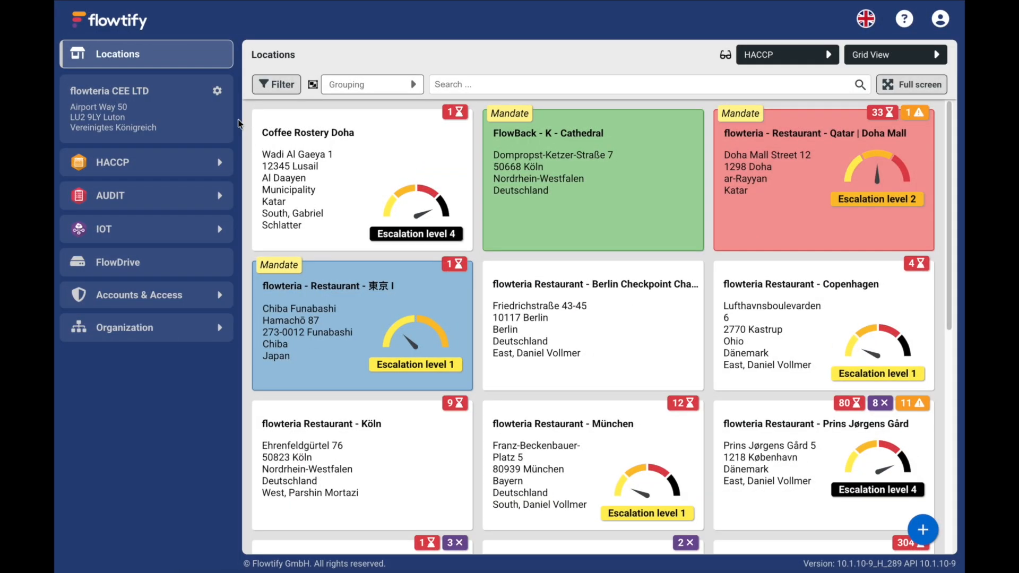
Step: In the company settings, require a reason and signature for reopening issues and a signature for resolving them, and save
click(150, 106)
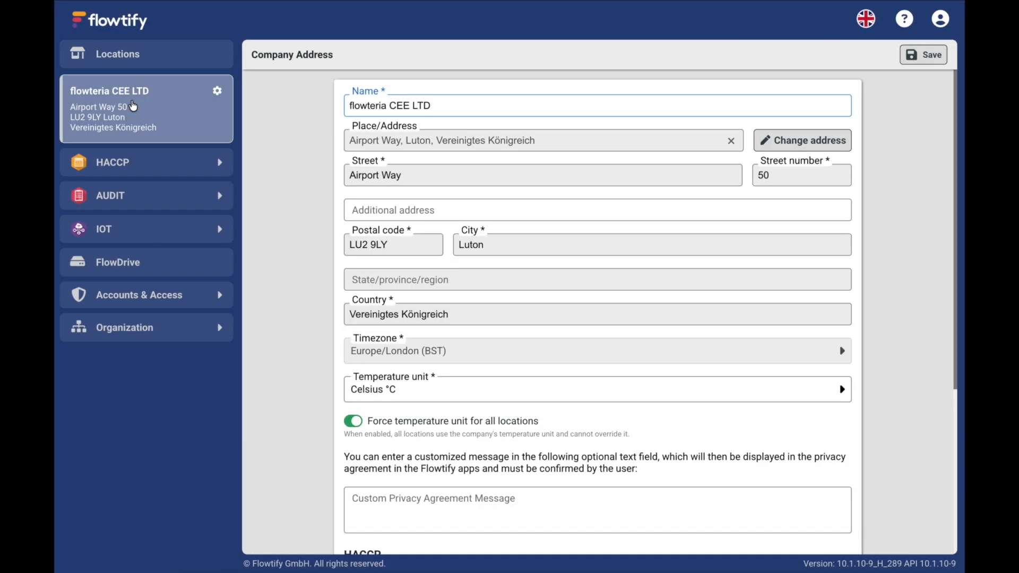
scroll(304, 413, down, 6)
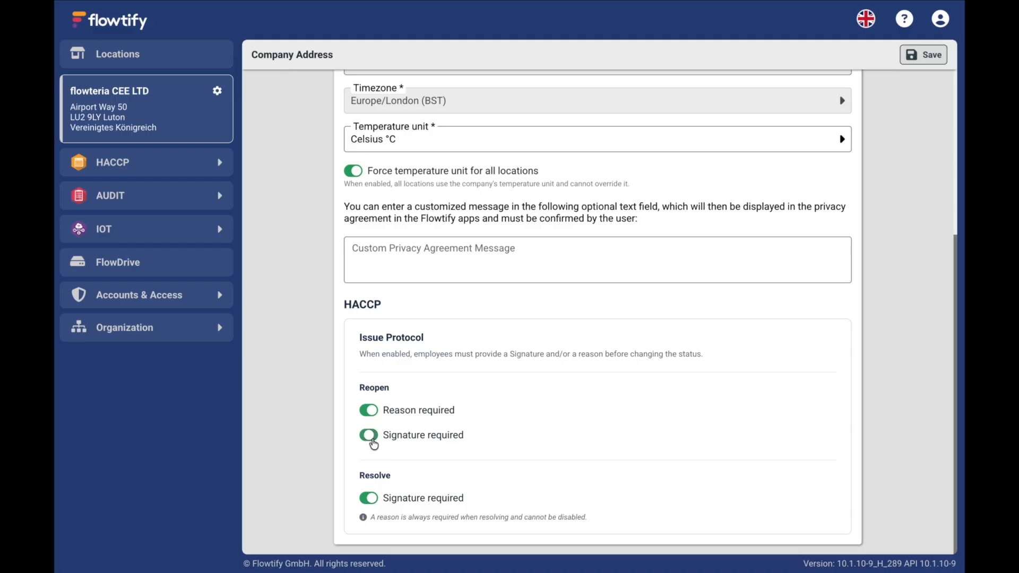
click(924, 55)
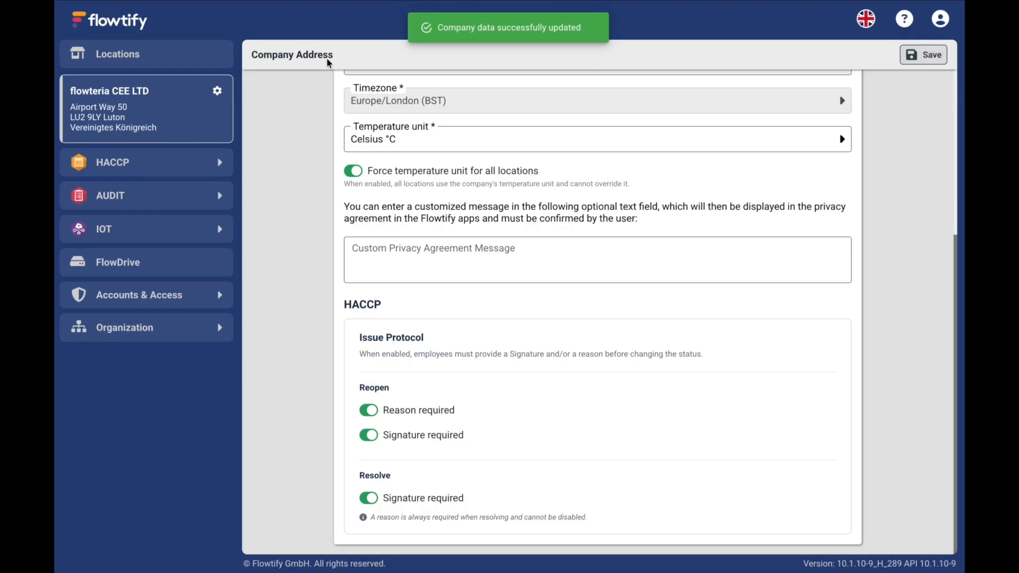
Step: Select the 28/07/2026 expired issues of the flowteria - Restaurant - Qatar | Doha Mall location and start reopening them
click(215, 65)
click(793, 153)
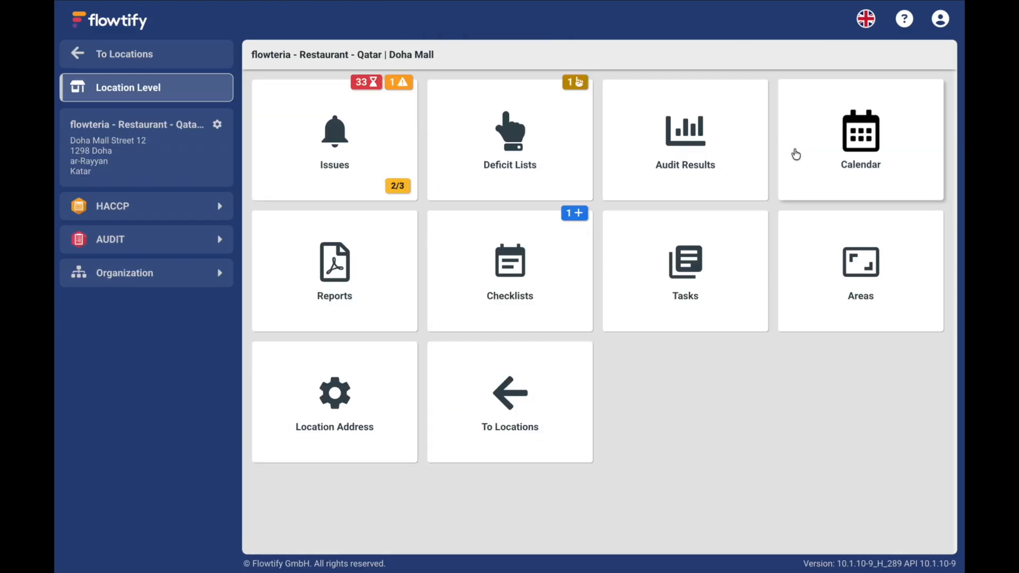
click(368, 143)
click(256, 205)
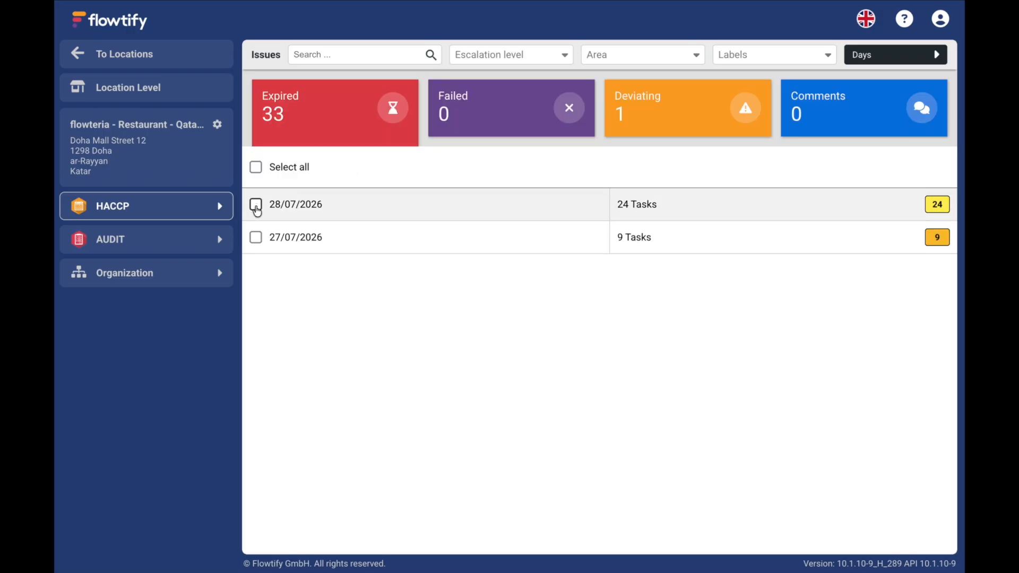
click(796, 512)
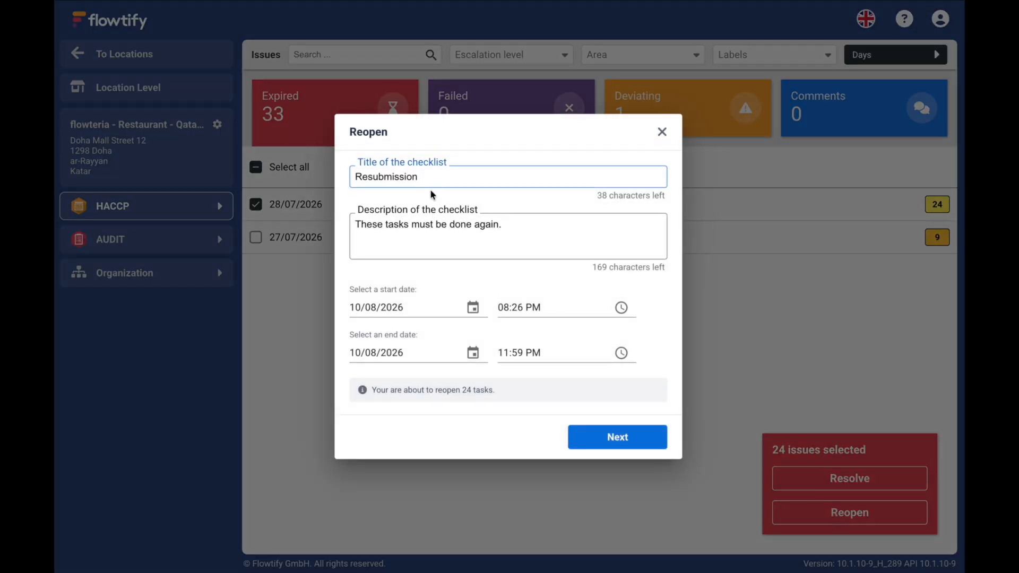
Step: Keep the Resubmission checklist details, enter Check again as the reason for reopening, and draw the signature
click(599, 432)
text(Check again)
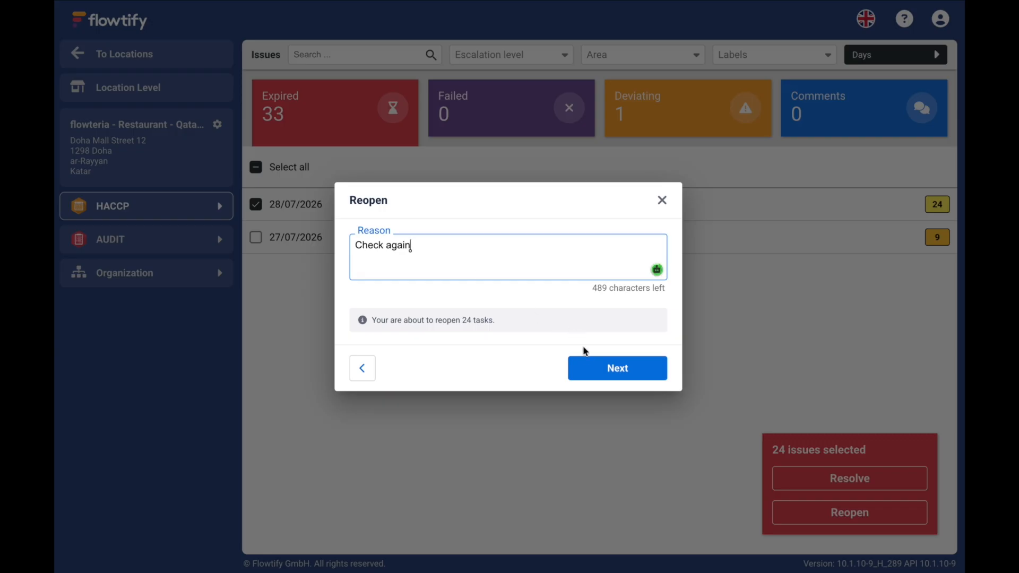
click(587, 366)
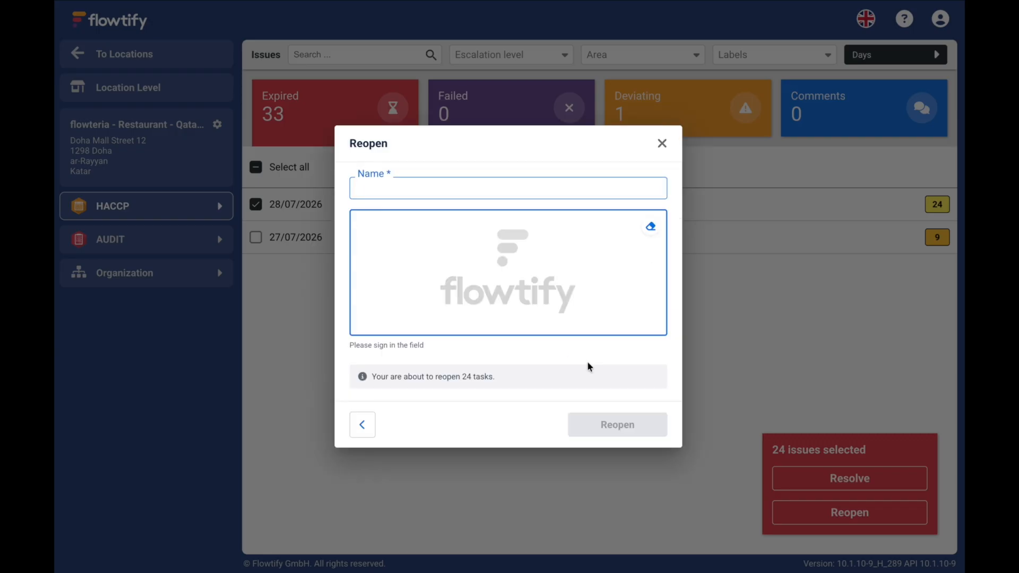
mouse_move(485, 284)
mouse_down()
mouse_move(456, 239)
mouse_move(546, 255)
mouse_up()
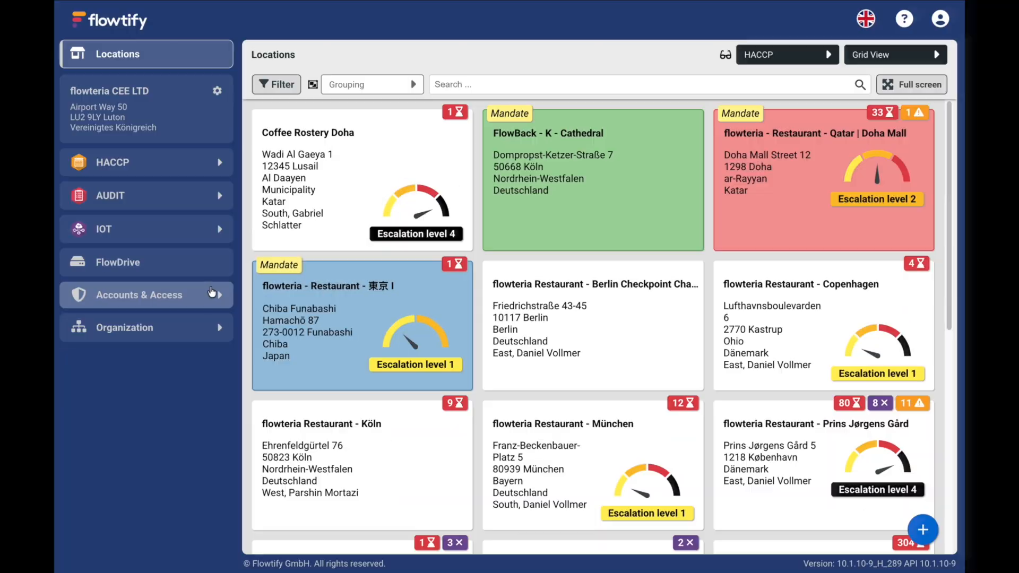
Step: Examine the company's Single Sign-On (SSO) settings, including the identity provider, email domains and activation sections, and return to the locations overview
click(212, 292)
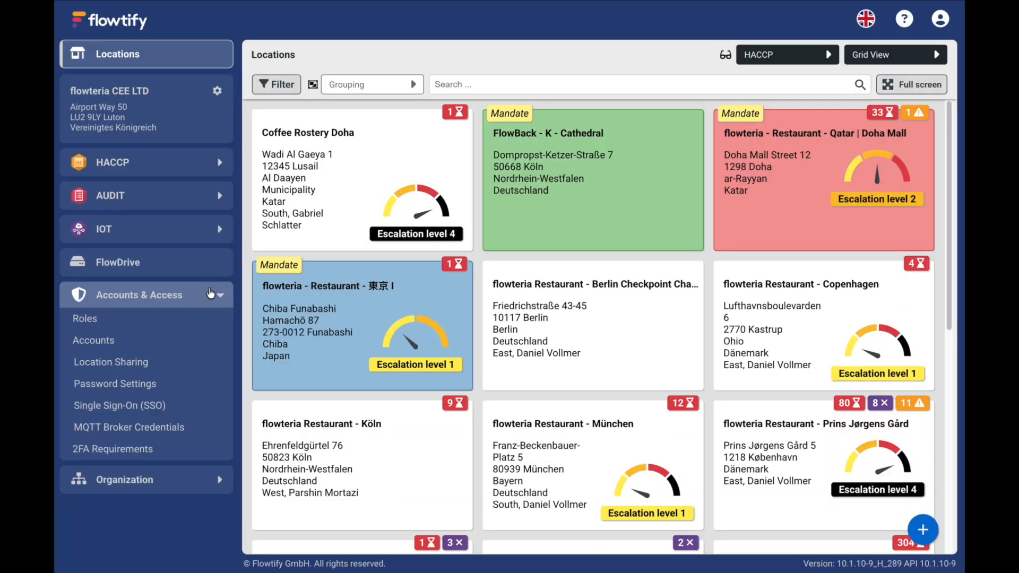
click(173, 405)
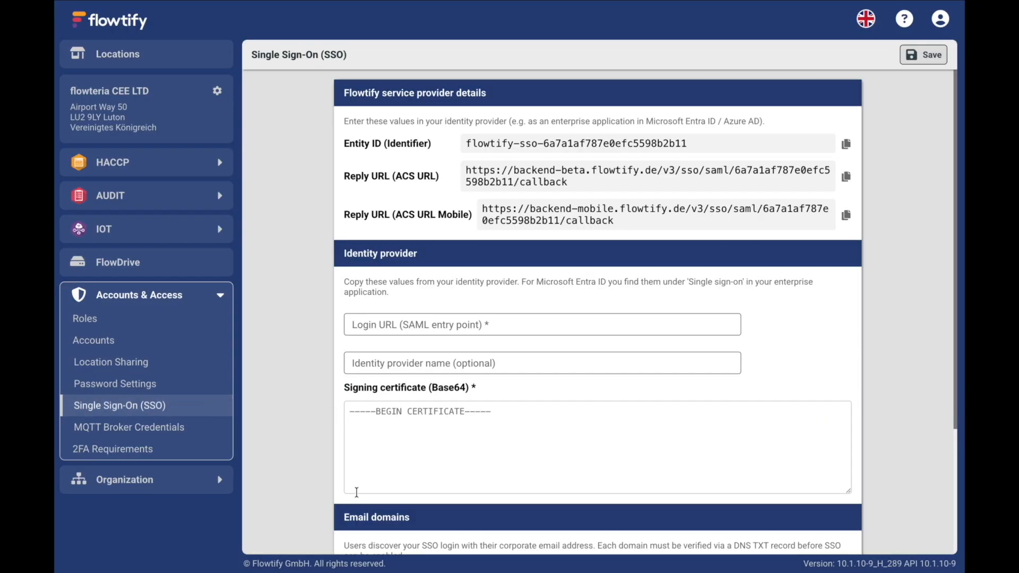
scroll(357, 493, down, 3)
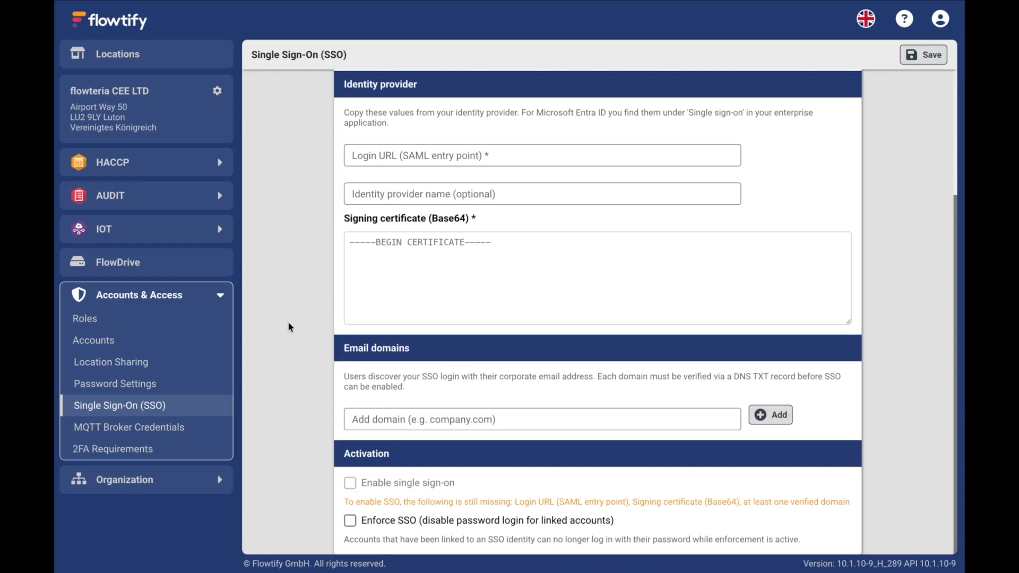
click(153, 60)
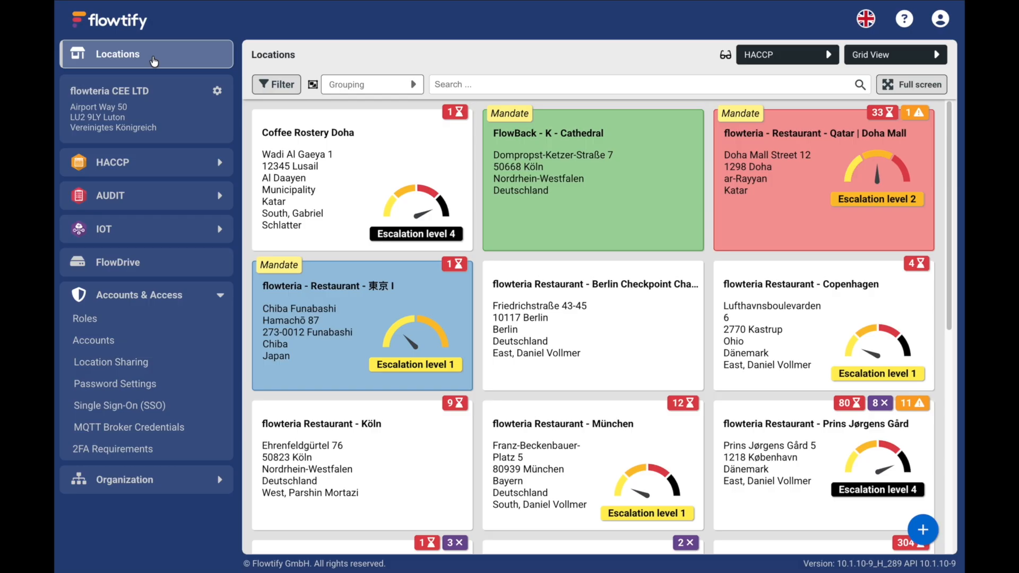
Step: Select all roles in the company's role list and export them
click(159, 321)
click(258, 118)
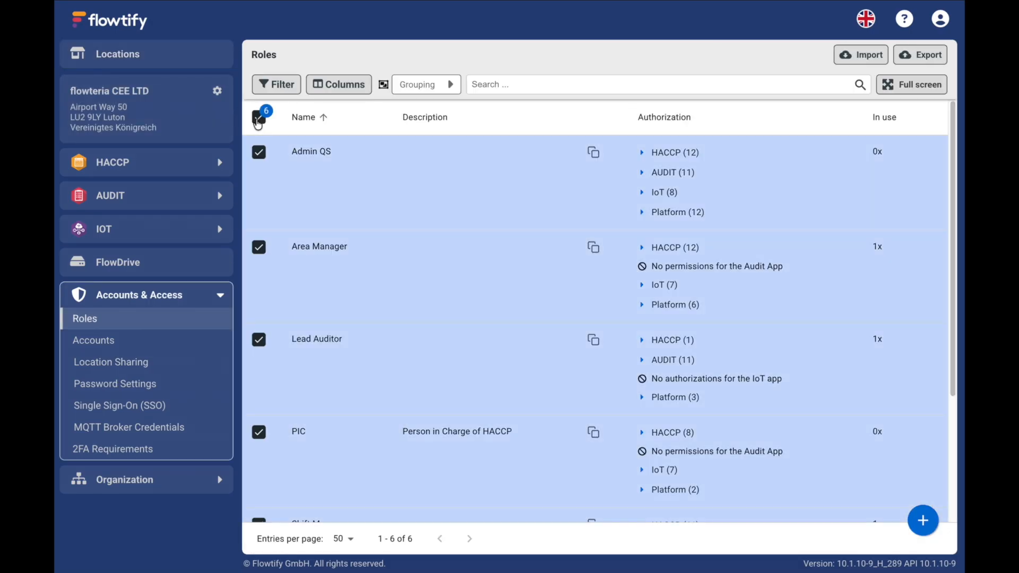
click(914, 55)
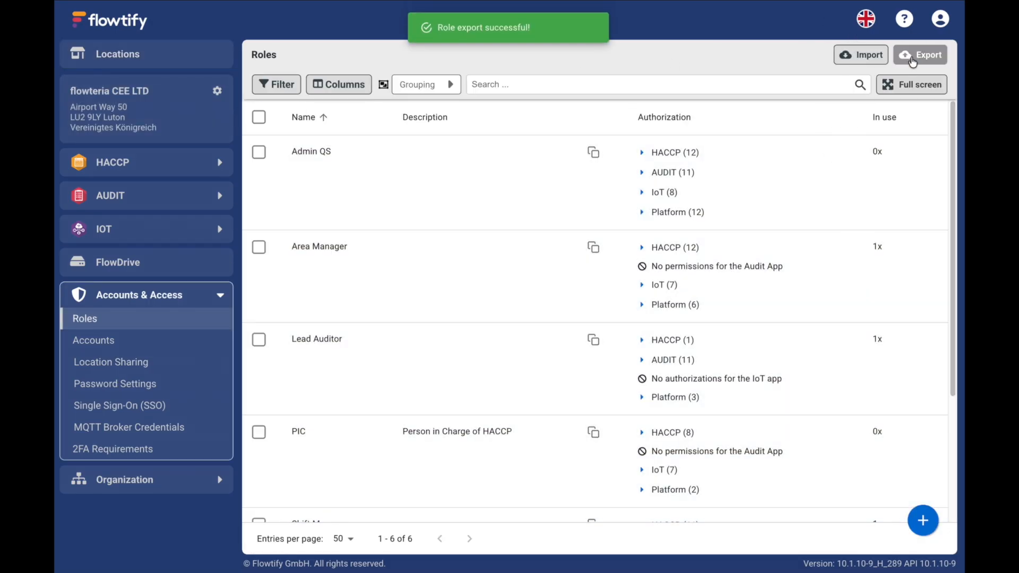
Step: Open the organization's answer options and export them
click(215, 480)
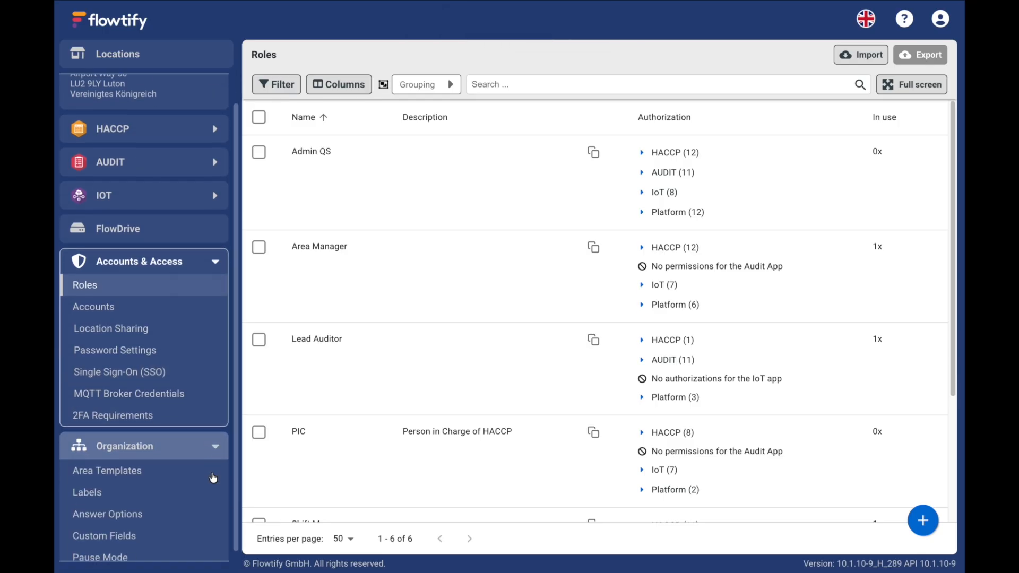
click(149, 505)
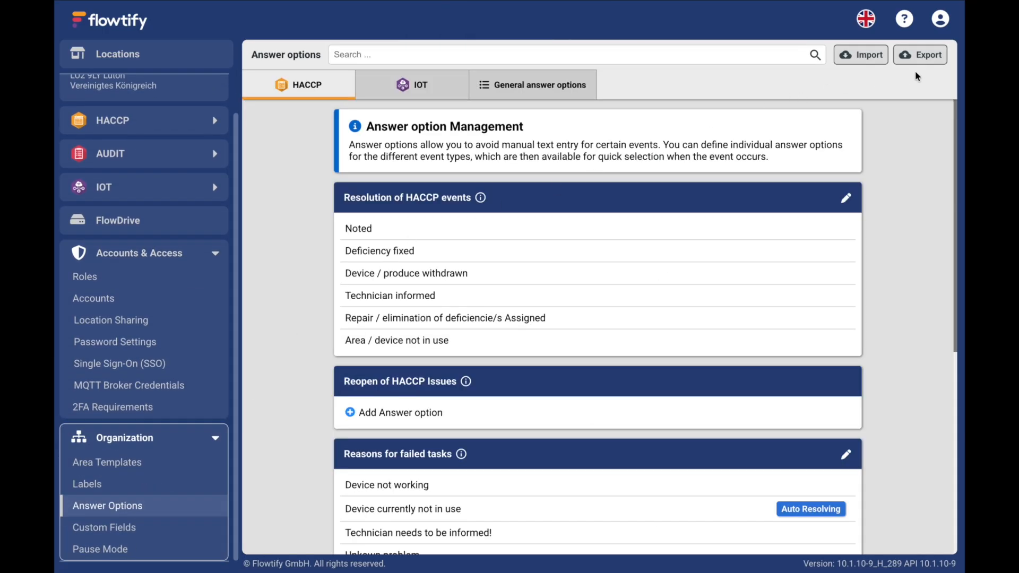
click(919, 54)
click(657, 509)
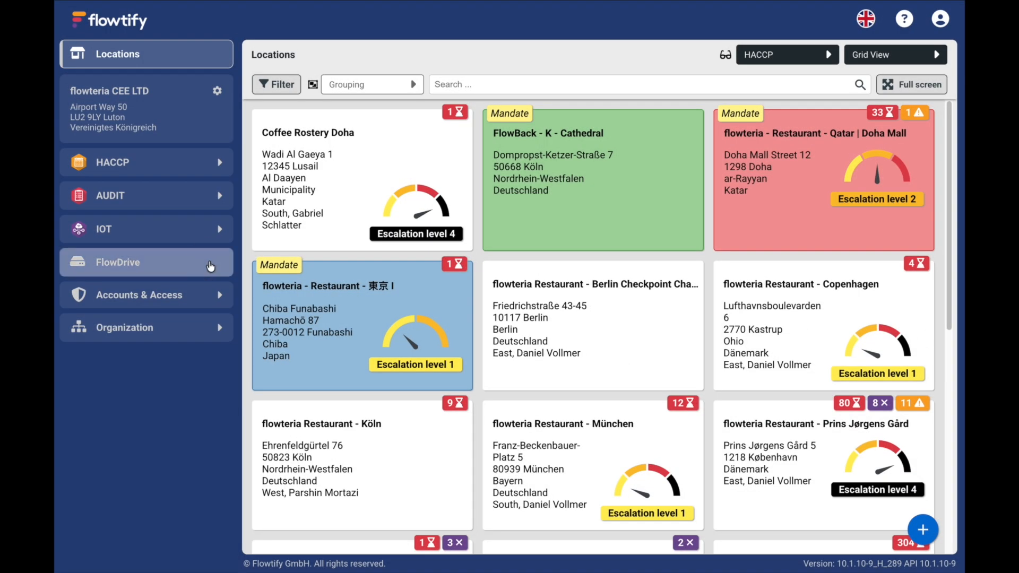
Step: Force-delete the first five files in FlowDrive's attachments folder, entering Confirm delete as the confirmation
click(210, 266)
click(286, 186)
click(286, 186)
shift+click(548, 181)
click(696, 233)
click(557, 378)
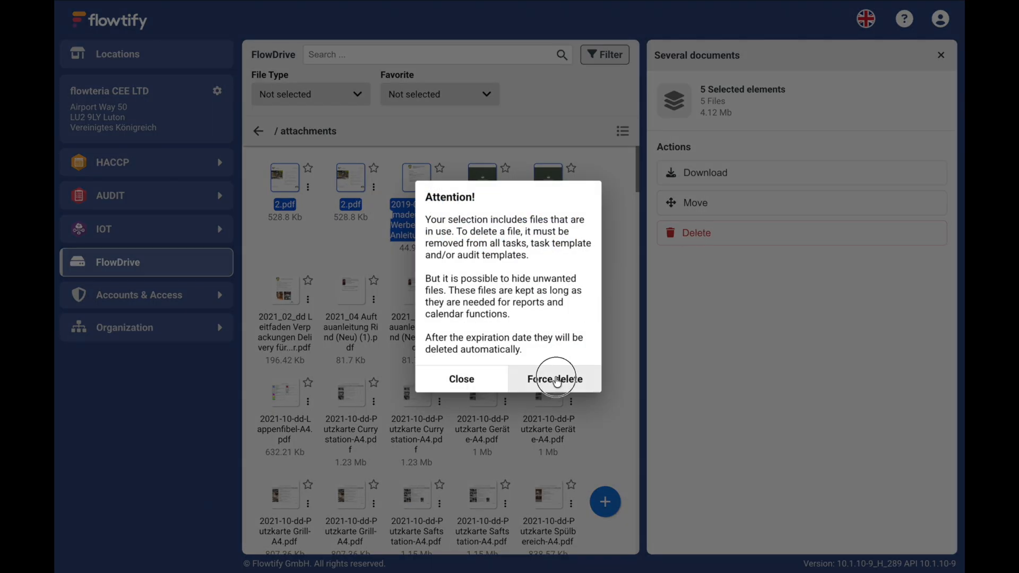
text(Confirm delete)
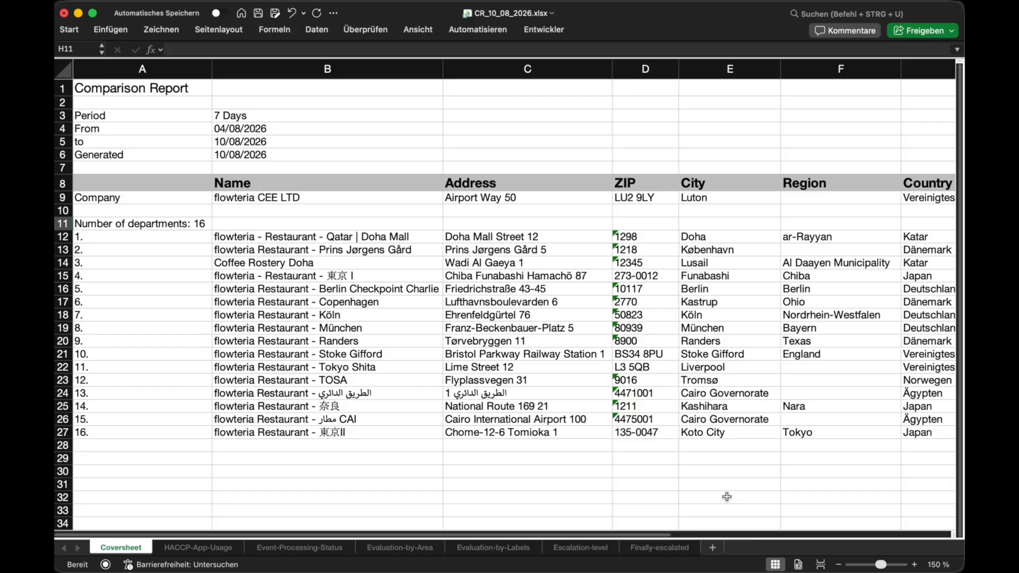
Step: Examine the remaining location columns on the coversheet of the comparison report CR_10_08_2026.xlsx in Excel
scroll(727, 497, right, 10)
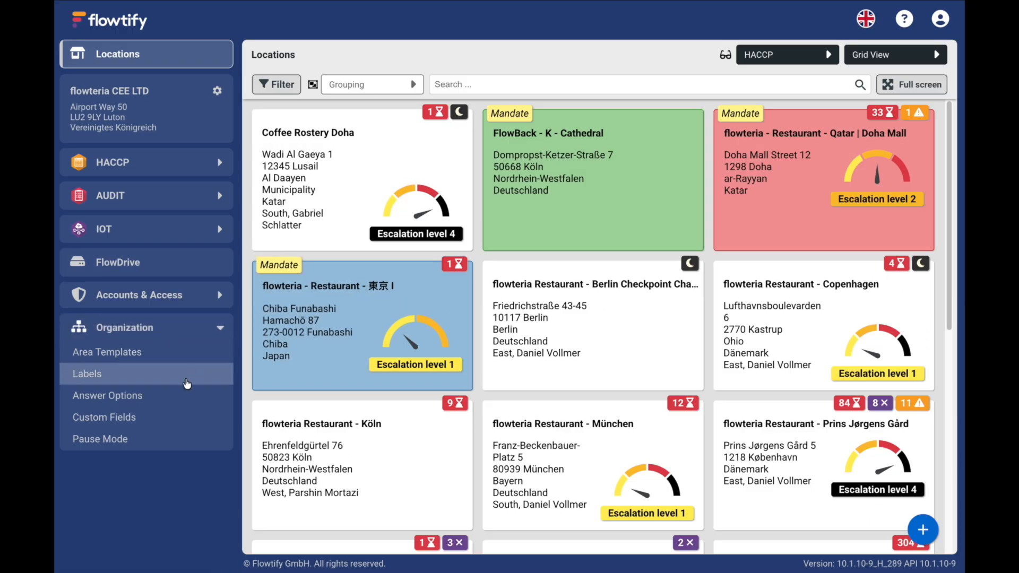
Step: Download the open pauses and the past pauses from the organization's pause mode
click(146, 441)
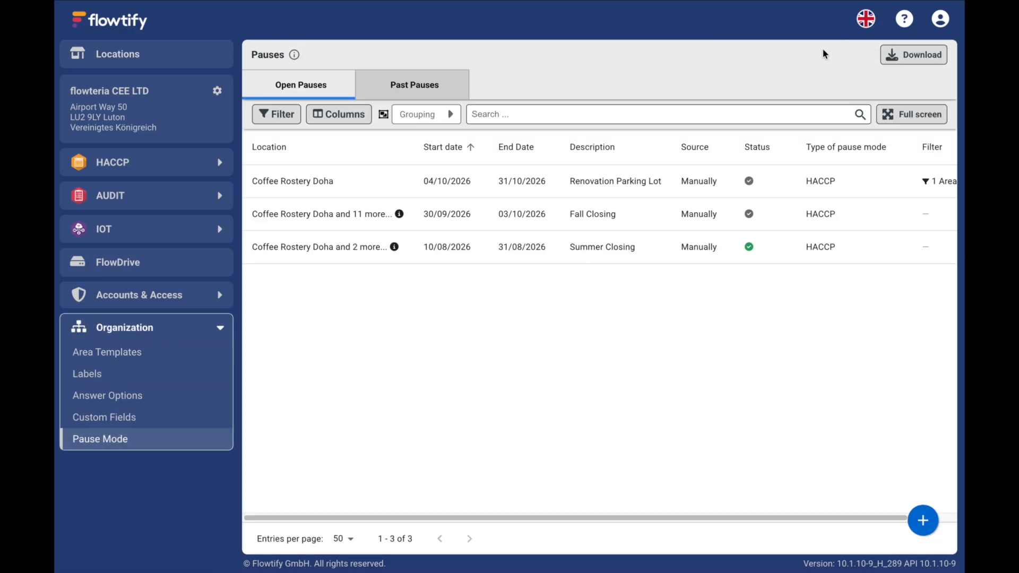
click(913, 55)
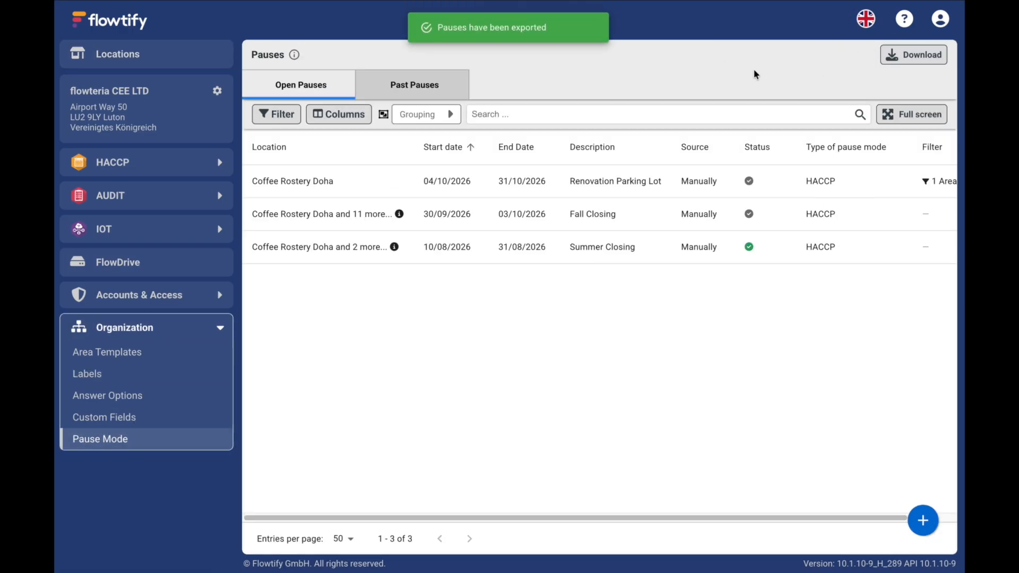
click(445, 94)
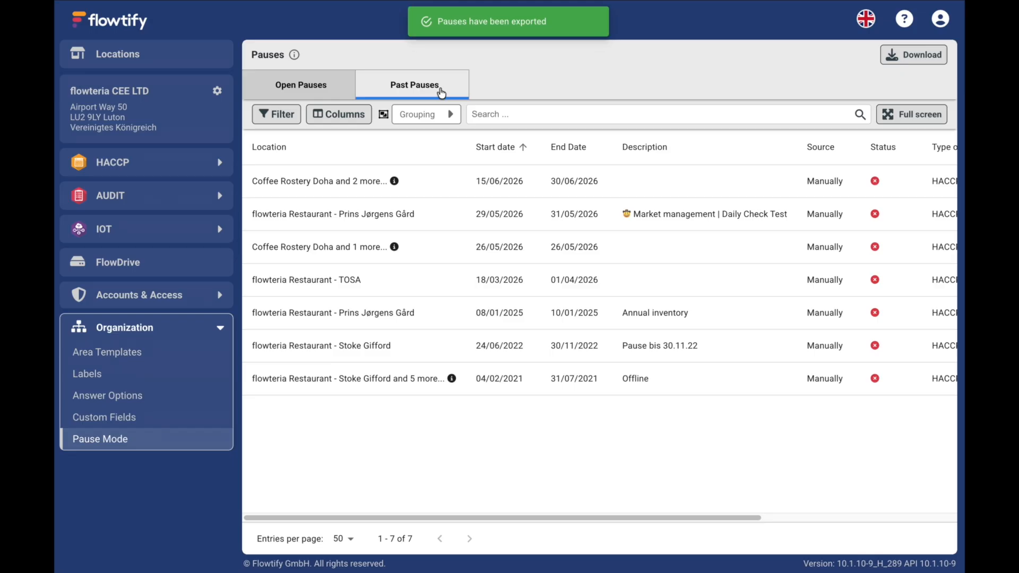
click(884, 53)
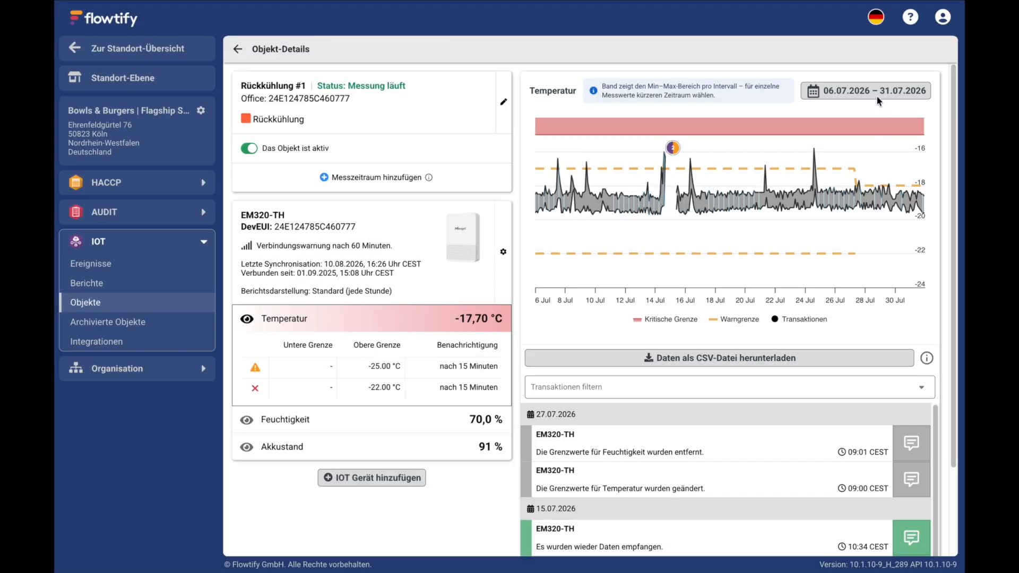
Step: Set the temperature chart period of the IoT object Rückkühlung #1 to 1 to 8 July 2026
click(877, 97)
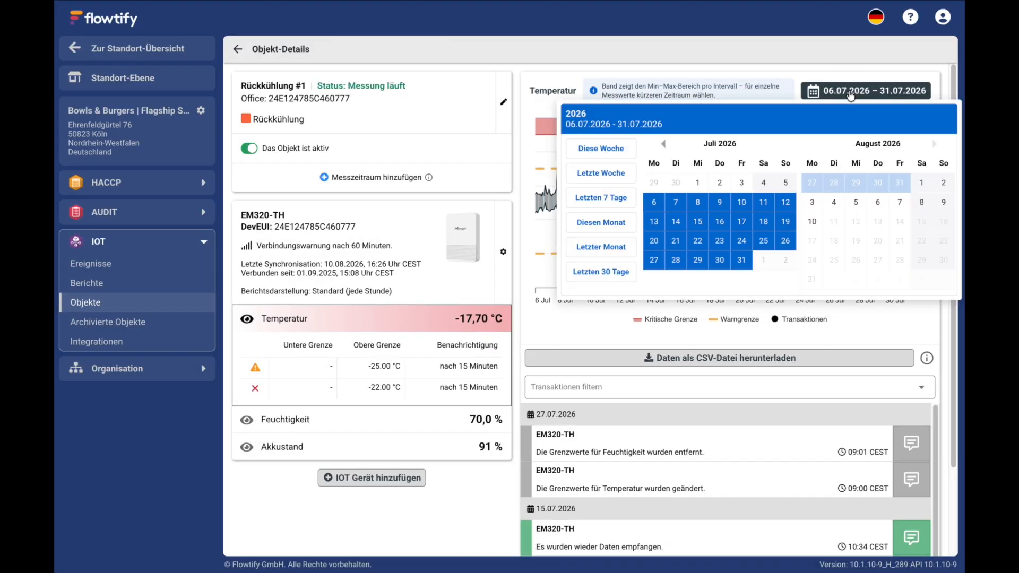
click(694, 184)
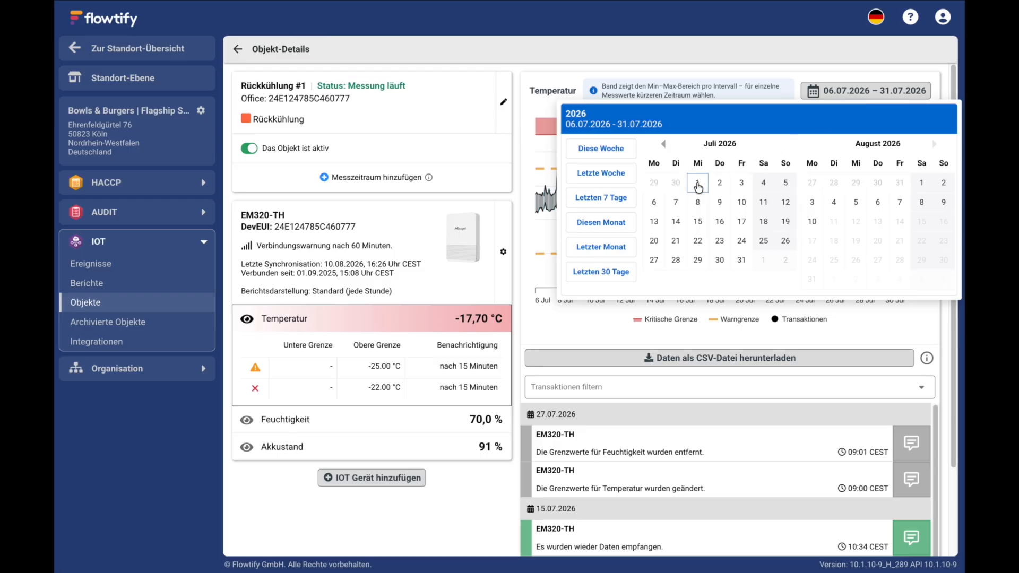
click(697, 203)
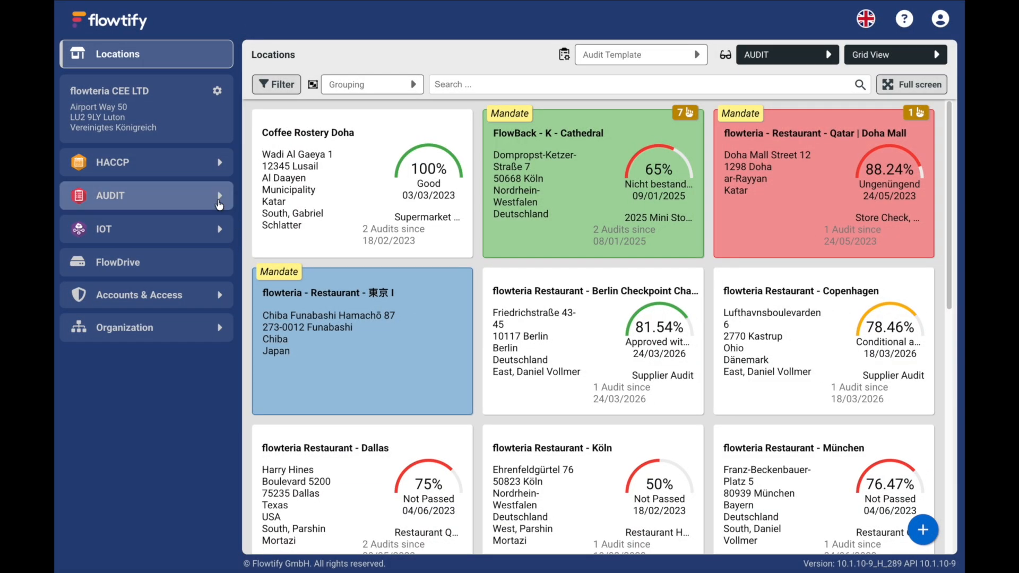
Step: Open the Copenhagen Supplier Audit in audit post-processing and move it to the location flowteria Restaurant - Prins Jørgens Gård
click(138, 195)
click(179, 315)
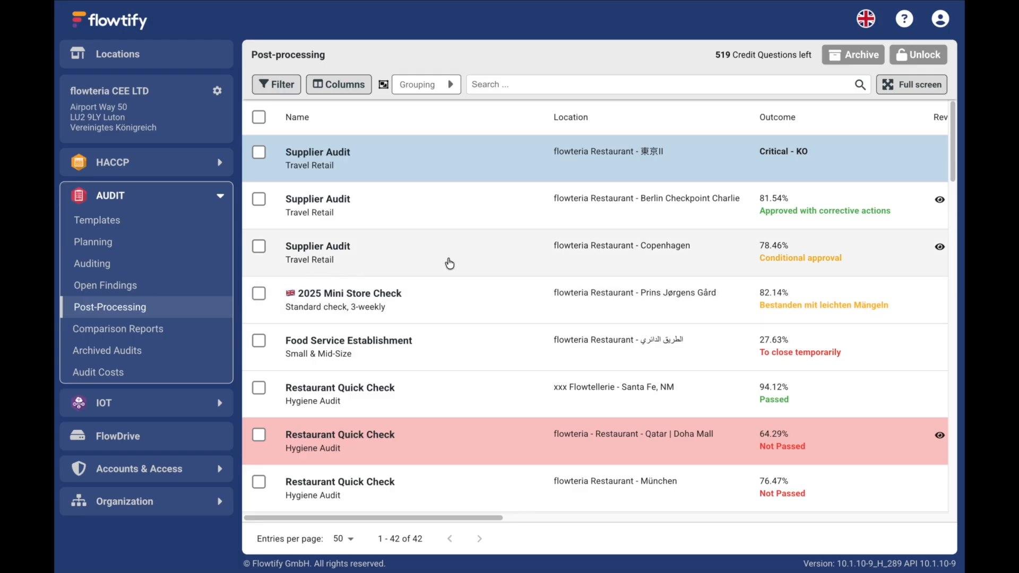
click(562, 265)
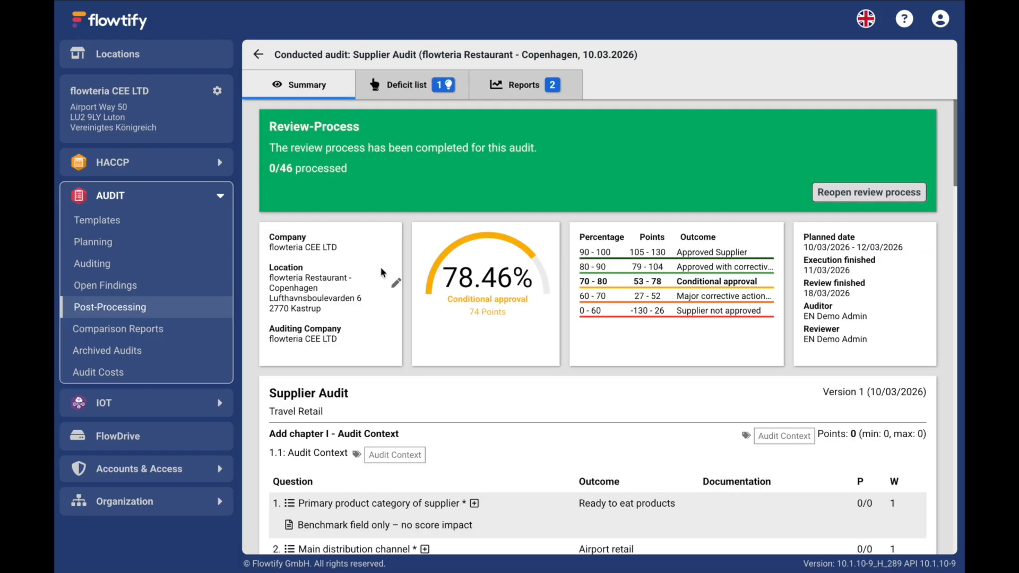
click(396, 287)
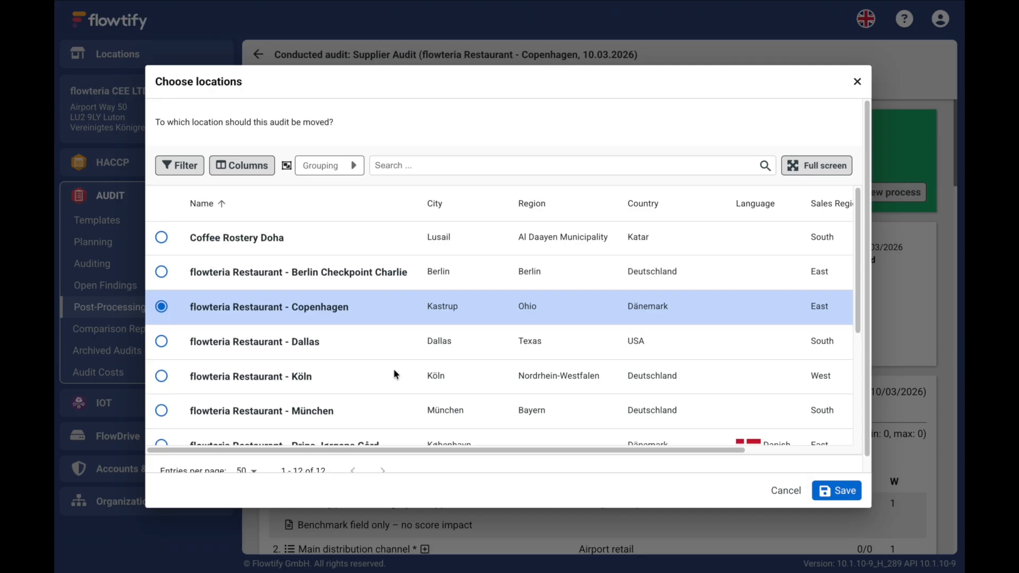
scroll(393, 369, down, 3)
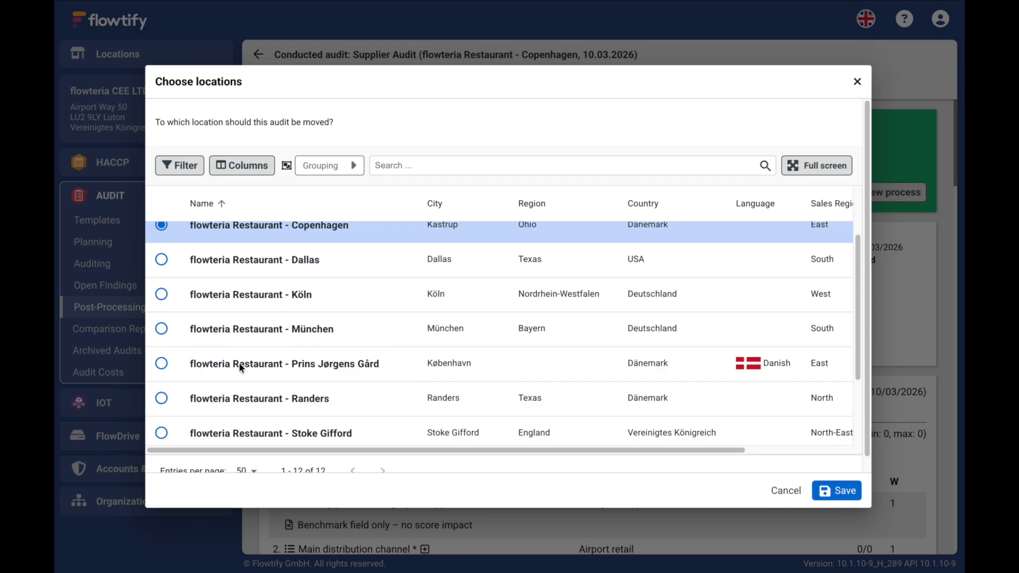
click(161, 366)
click(847, 500)
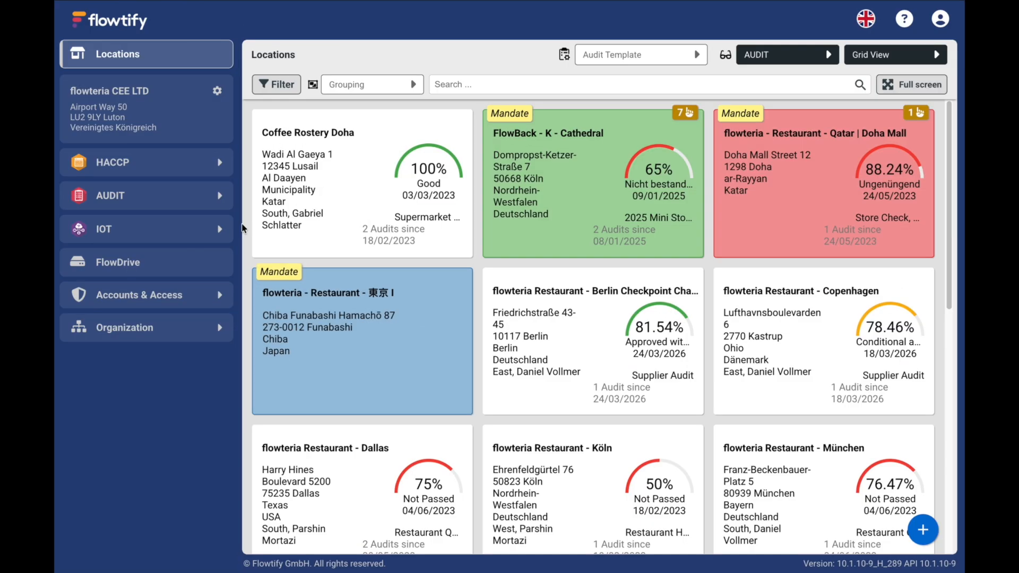
Step: Start a new role and grant it all company-level HACCP permissions for Escalations
click(217, 298)
click(203, 318)
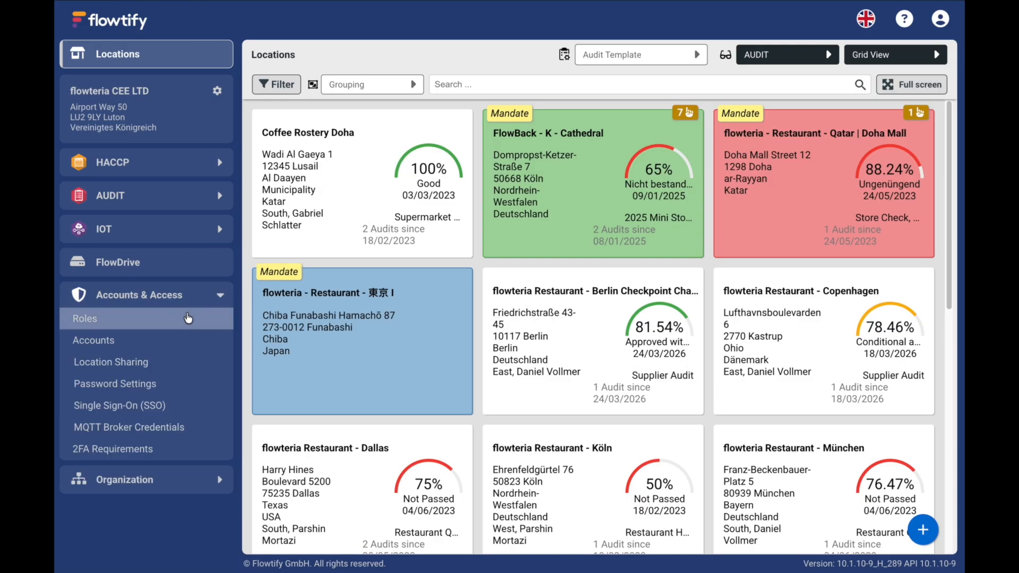
click(923, 522)
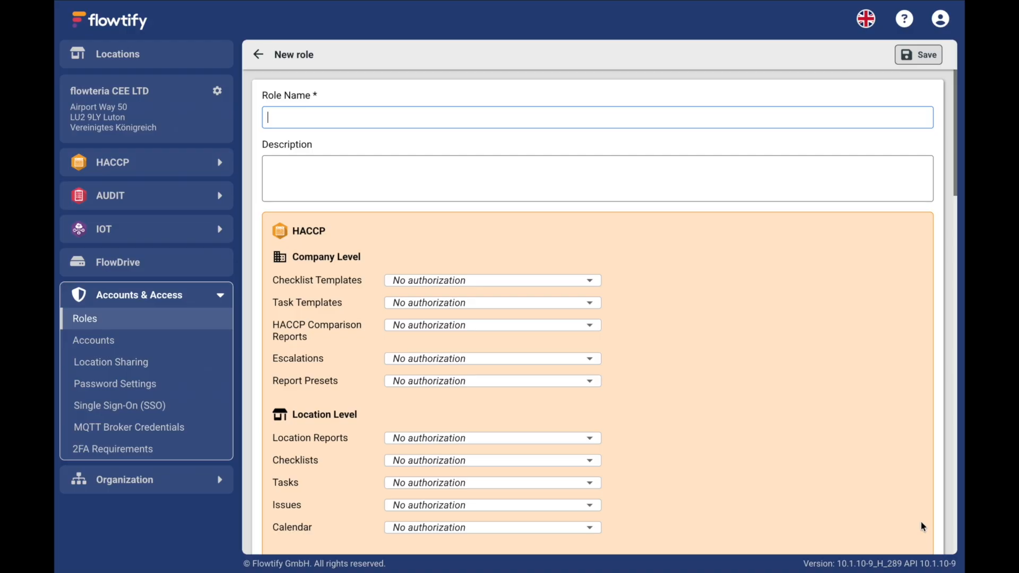
click(425, 359)
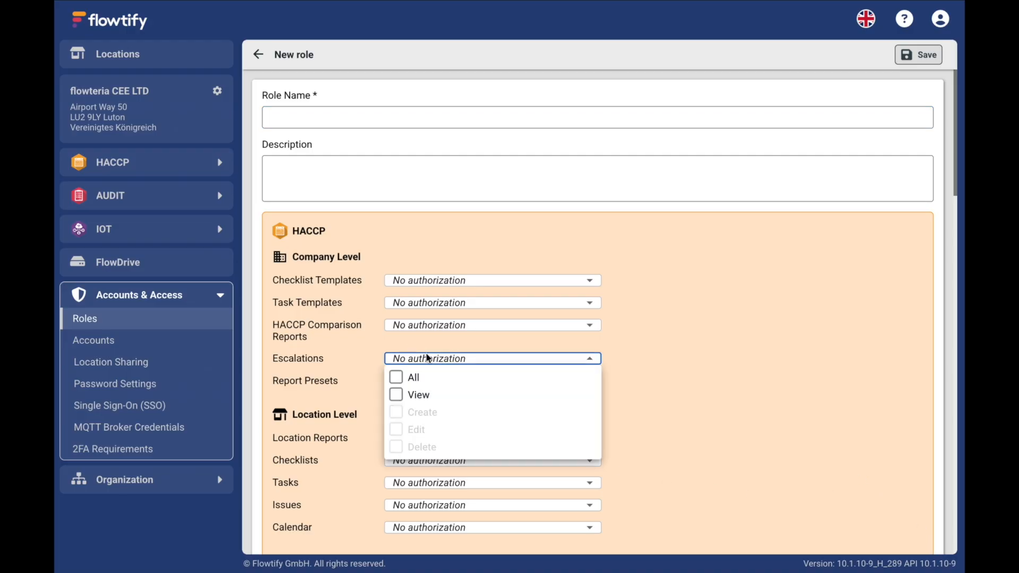
click(395, 378)
click(751, 458)
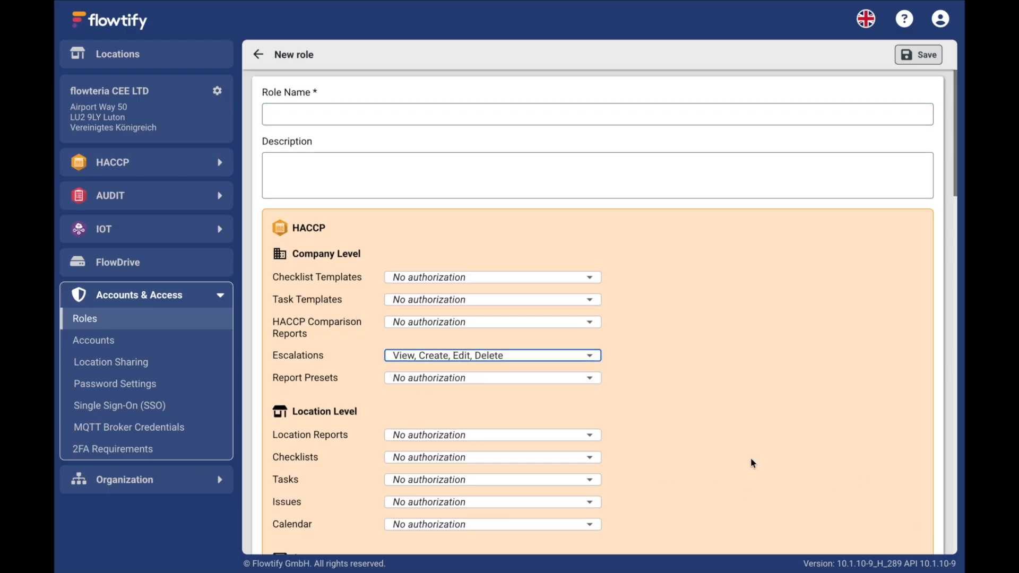
Step: Grant the new role all company-level permissions for Single Sign-On (SSO)
scroll(751, 458, down, 15)
scroll(746, 450, up, 1)
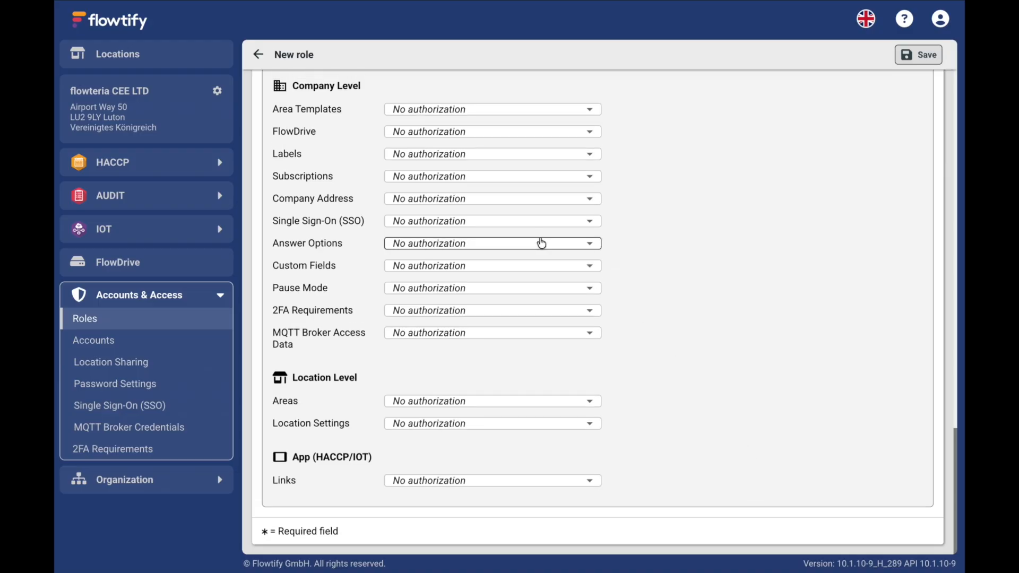
click(520, 222)
click(397, 240)
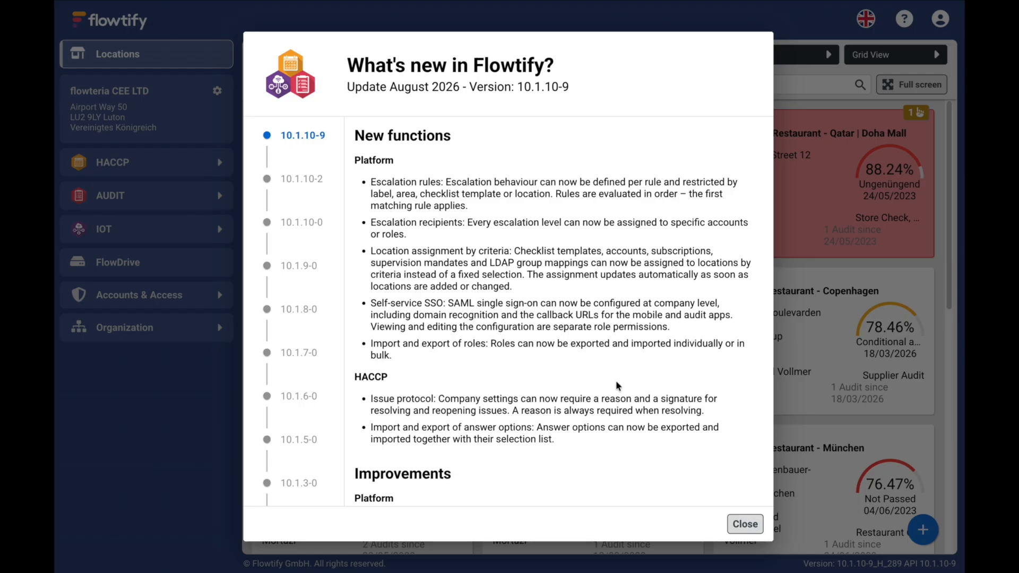
Step: Read through the version 10.1.10-9 release notes, from the new functions through the improvements to the bug fixes
scroll(617, 386, down, 3)
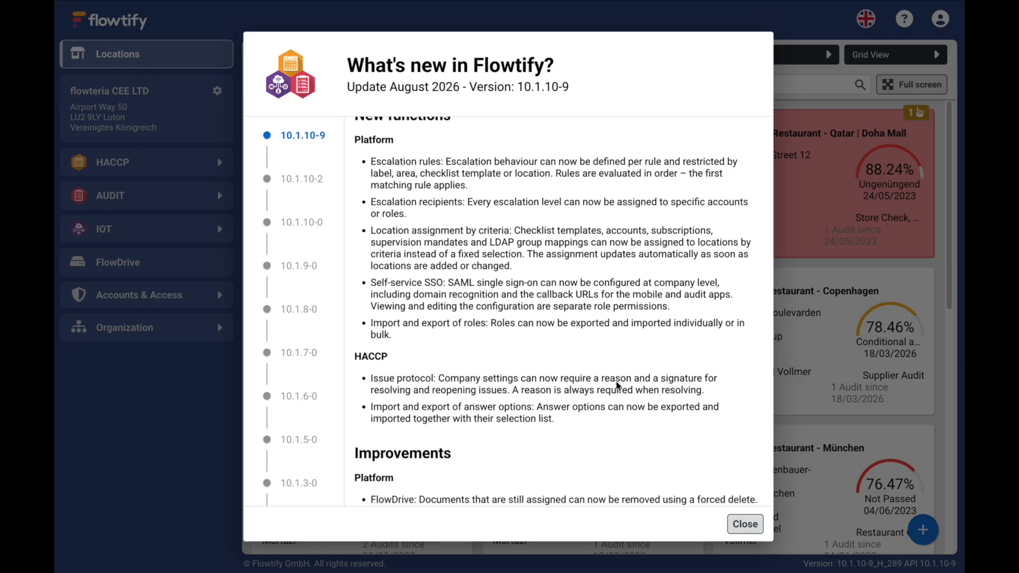
scroll(616, 382, down, 4)
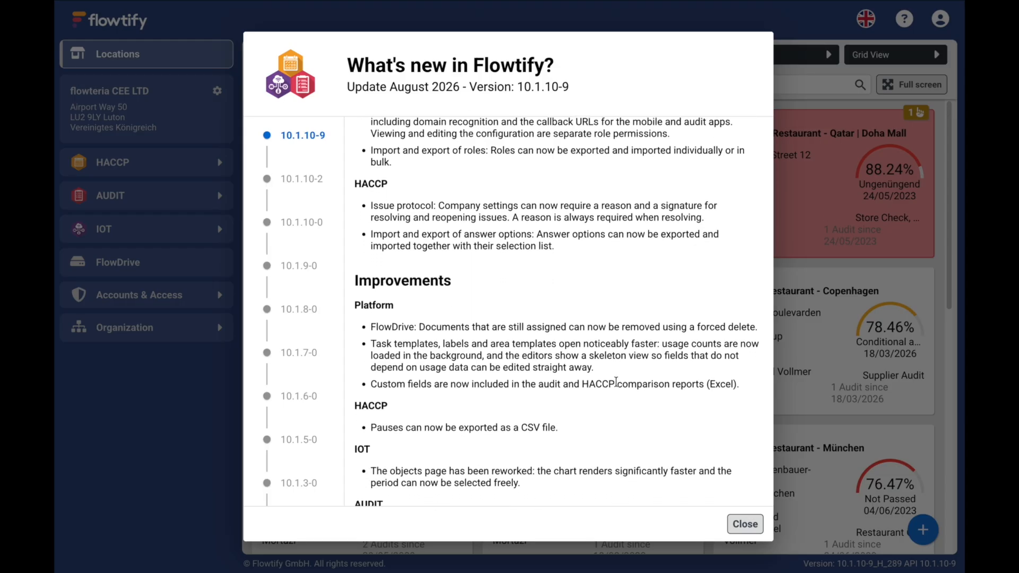
scroll(616, 382, down, 4)
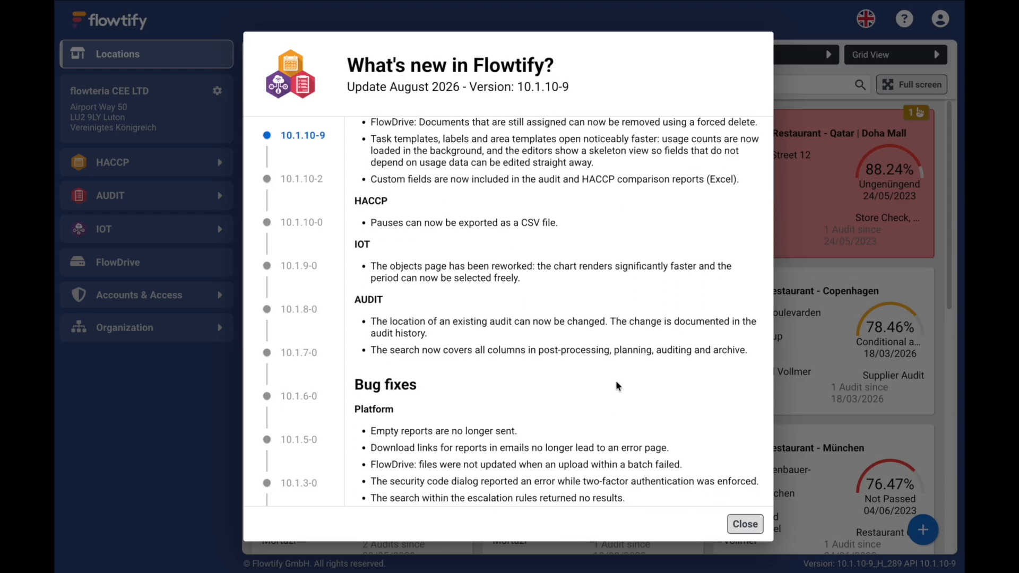
scroll(616, 383, down, 3)
scroll(617, 386, down, 1)
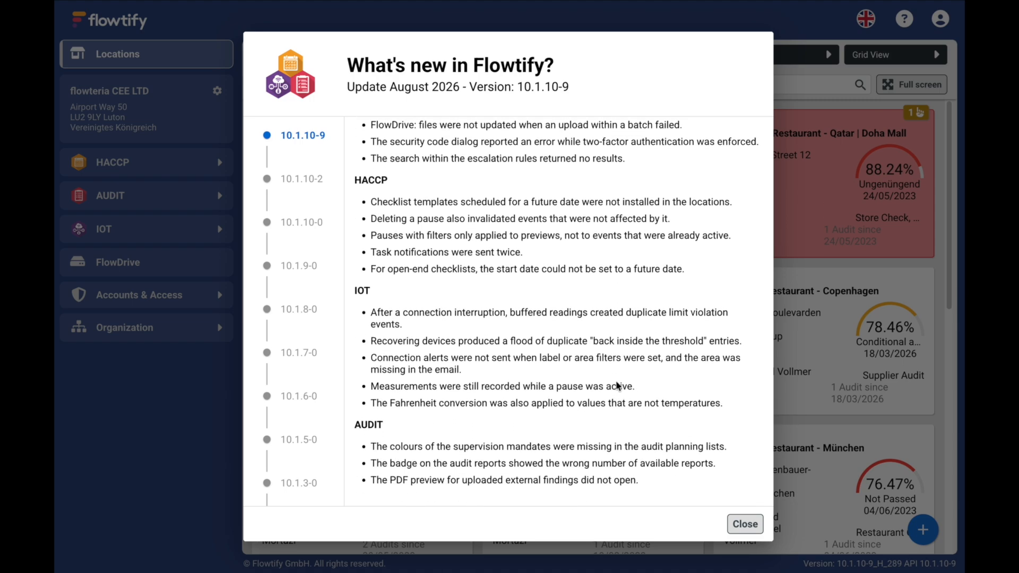